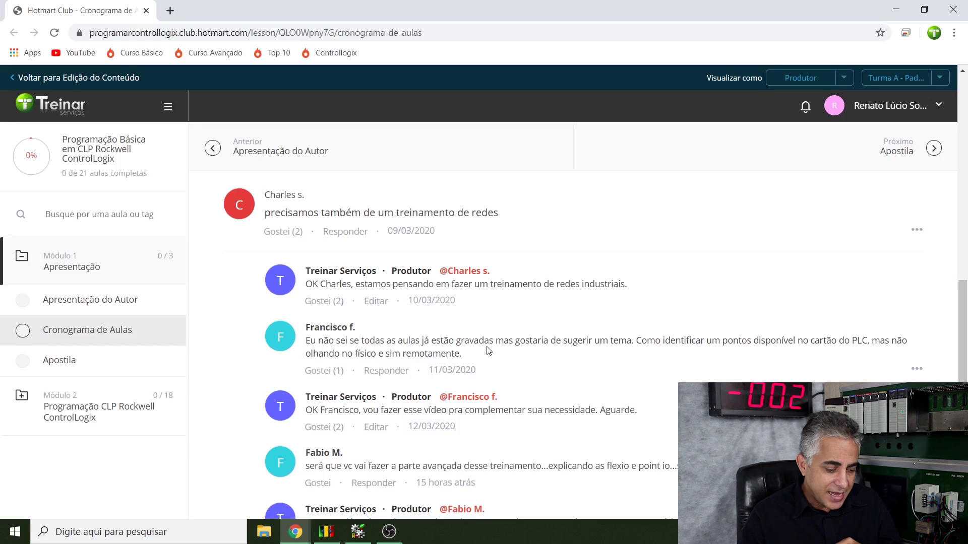
# Switch to RSLogix 5000 and open the Programa1, Programa2 and Programa3 routines of MainProgram to view their ladder logic.
pyautogui.click(358, 532)
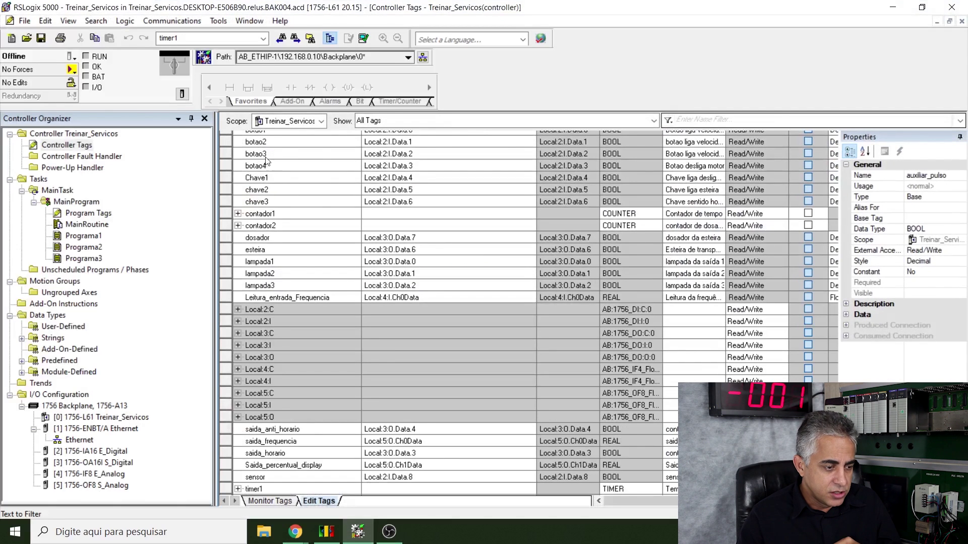
pyautogui.scroll(1, 298, 236)
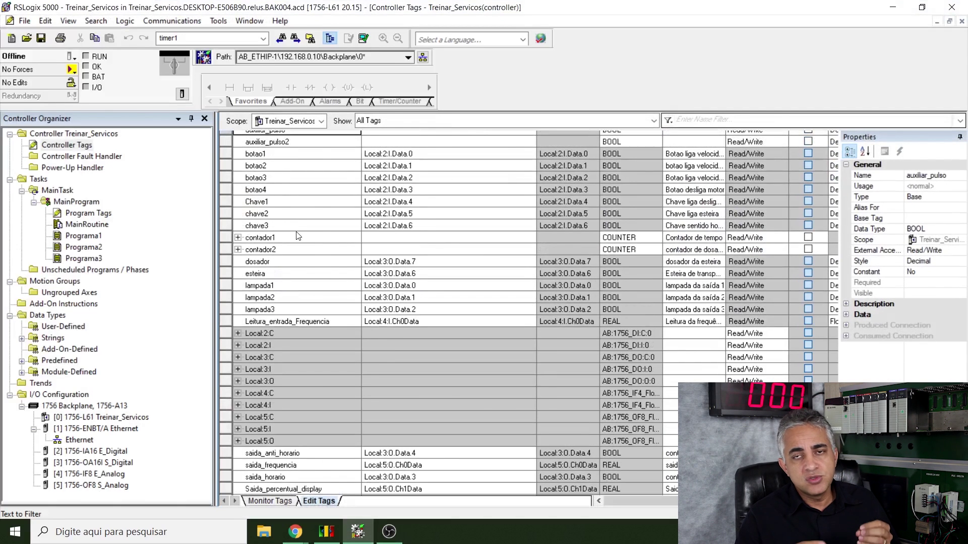
pyautogui.doubleClick(89, 241)
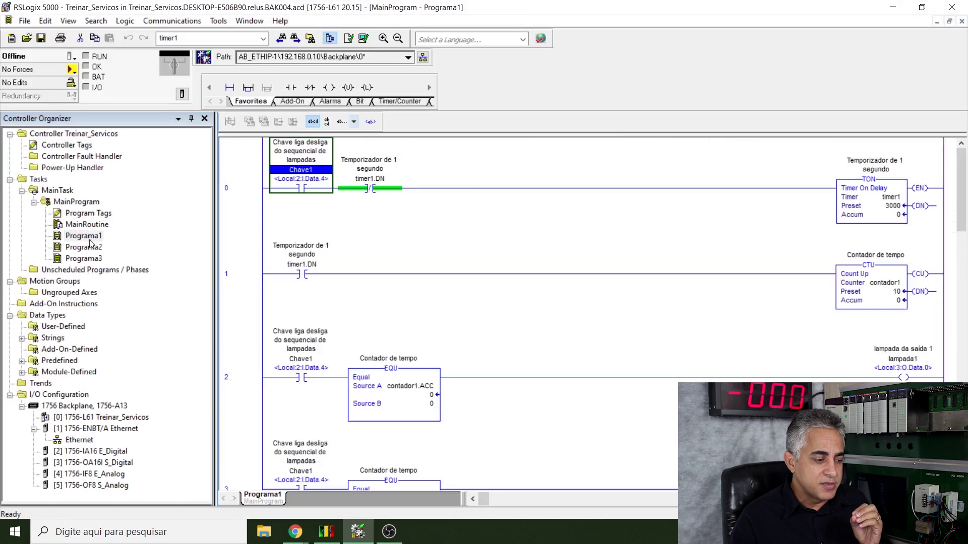
pyautogui.doubleClick(90, 248)
pyautogui.doubleClick(91, 259)
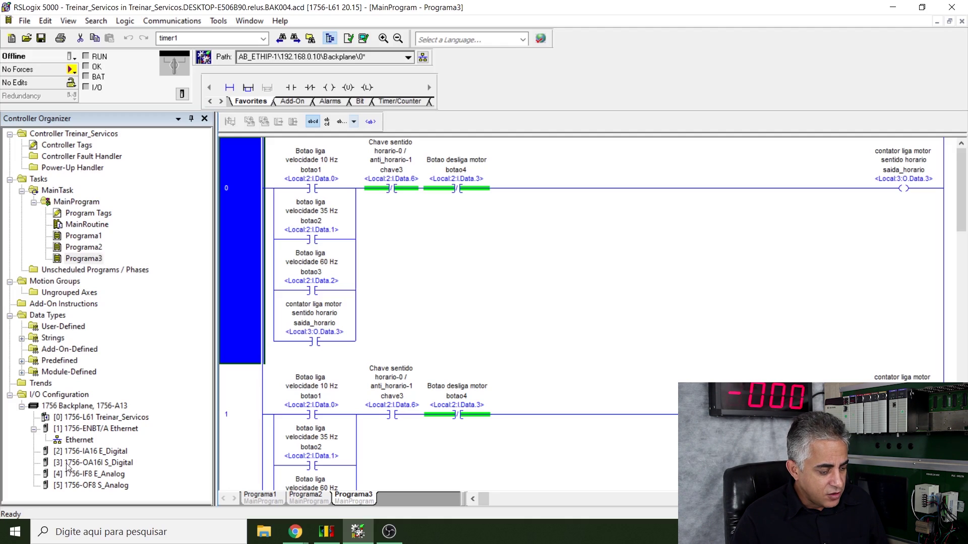
# Open the cross reference for the slot 2 digital input tag Local:2:I from the controller tags and maximize it.
pyautogui.click(76, 452)
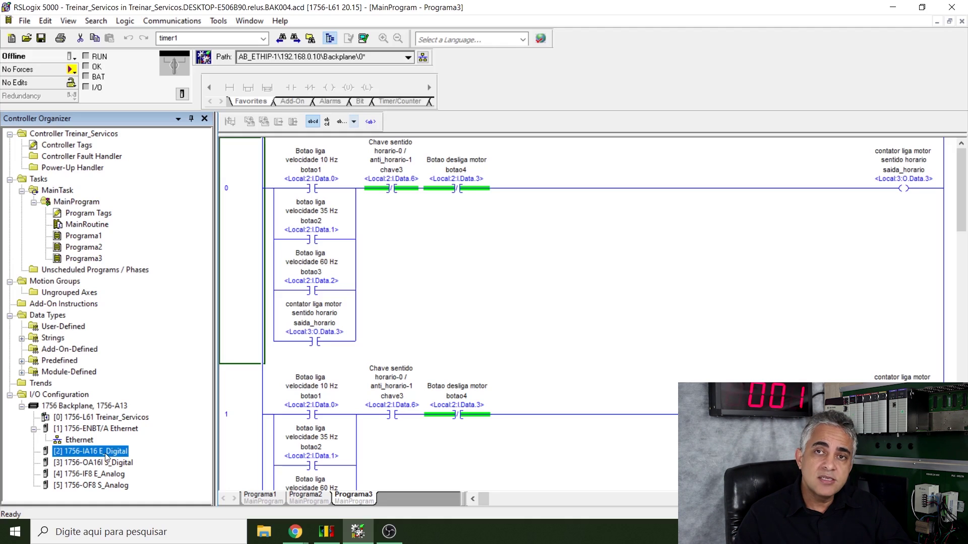
pyautogui.click(84, 146)
pyautogui.doubleClick(83, 146)
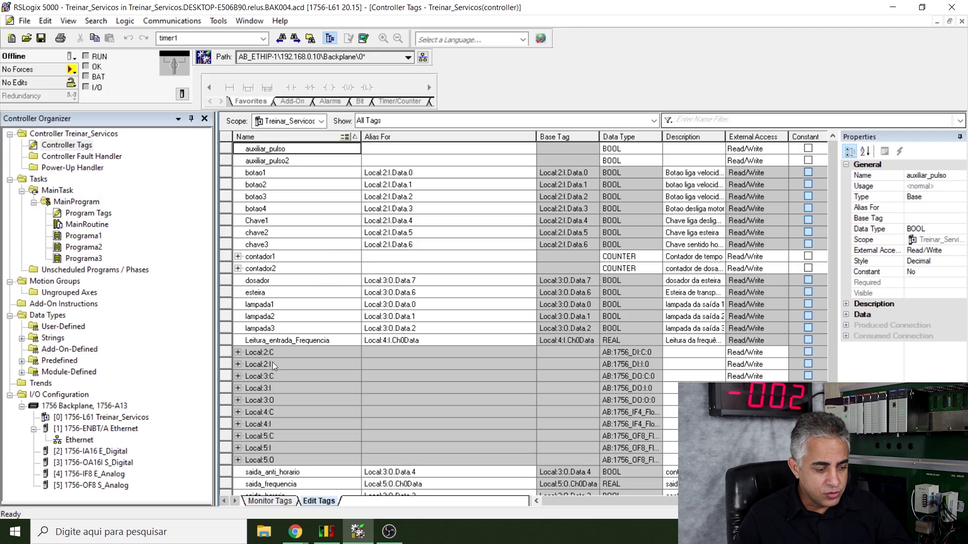
pyautogui.click(238, 365)
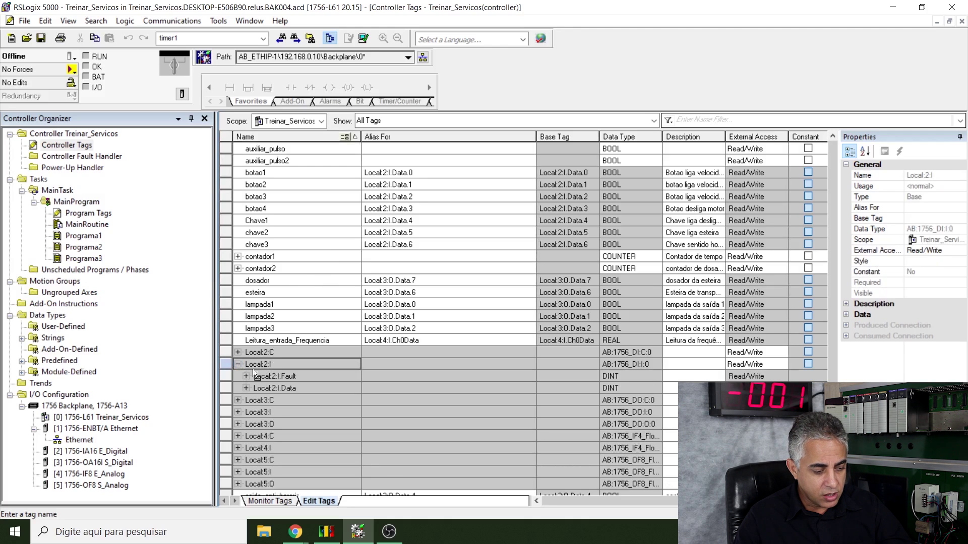
pyautogui.rightClick(280, 365)
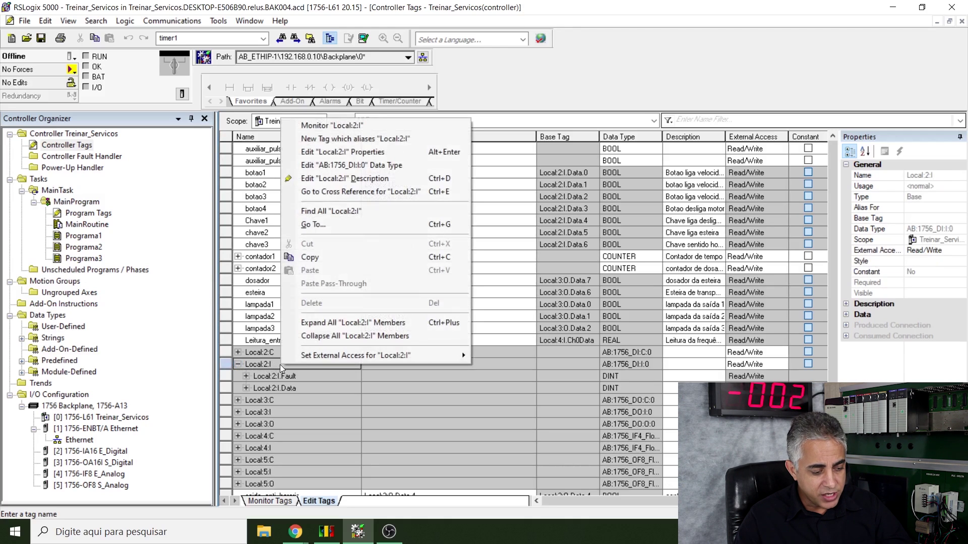
pyautogui.click(356, 192)
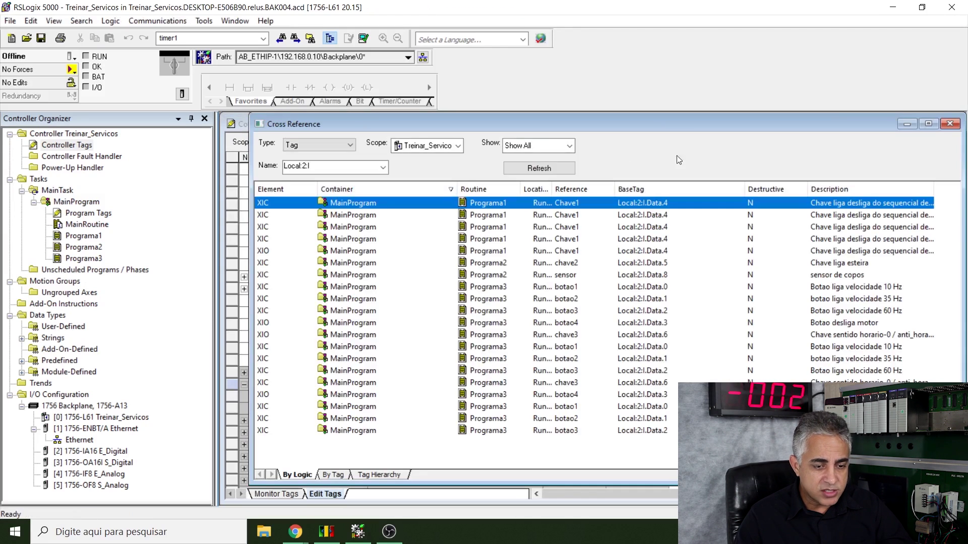
pyautogui.click(926, 123)
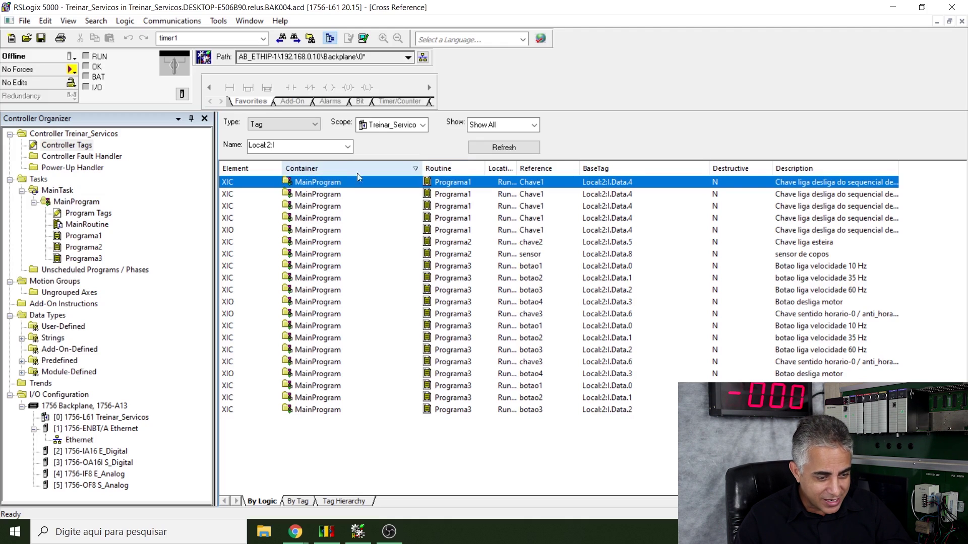
# Refresh the cross reference list and sort it by base tag, from Local:2:I.Data.0 up to Local:2:I.Data.8.
pyautogui.click(523, 149)
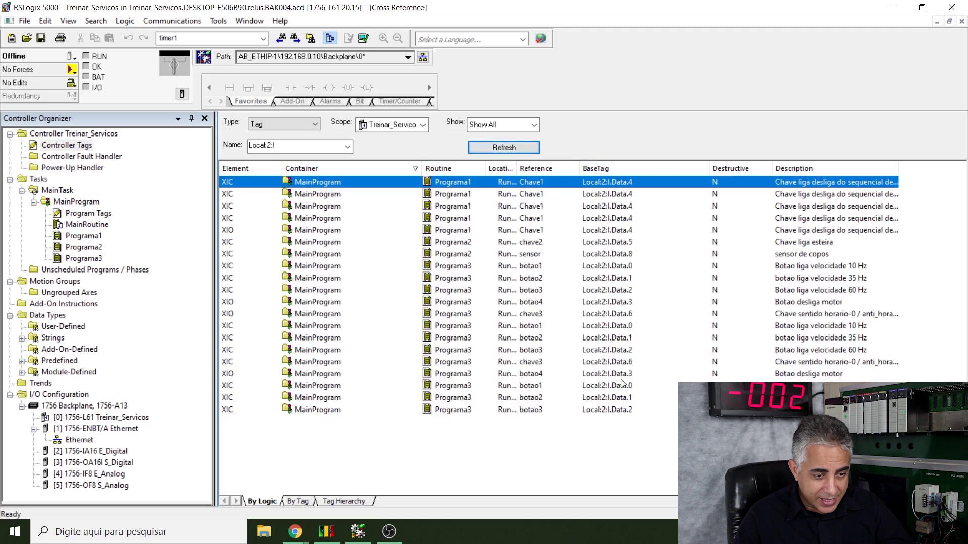
pyautogui.click(609, 170)
pyautogui.click(609, 170)
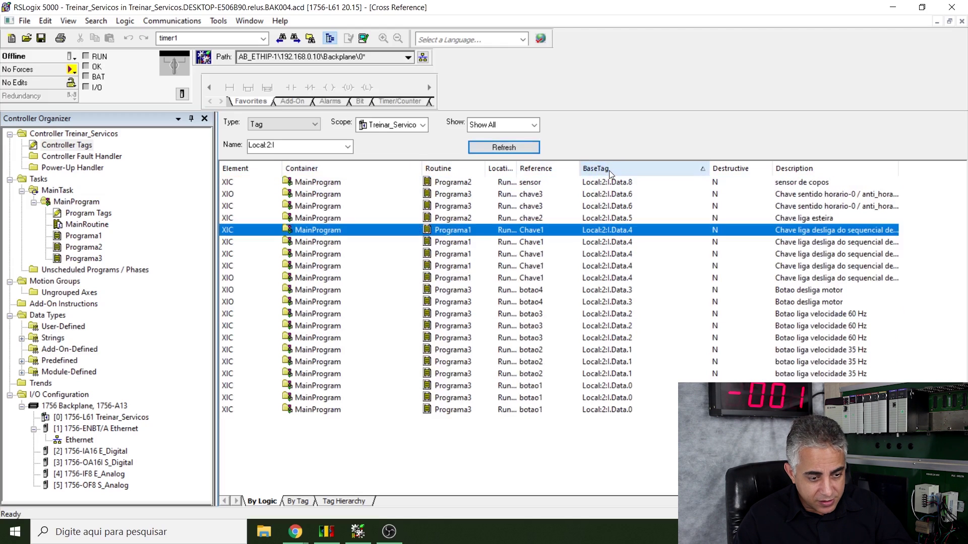
pyautogui.click(609, 170)
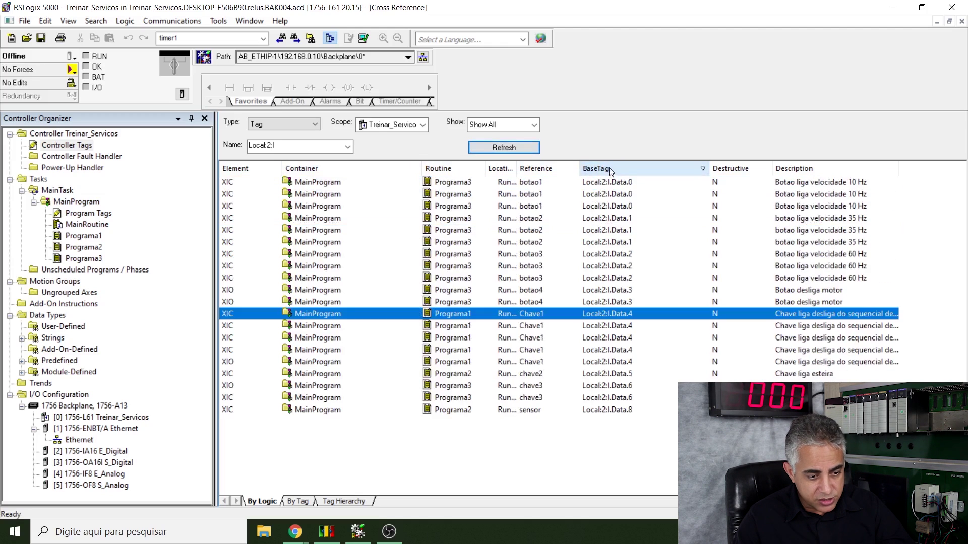
# Go through the sorted references from Local:2:I.Data.0 to Local:2:I.Data.8 to identify which input points are used.
pyautogui.click(631, 186)
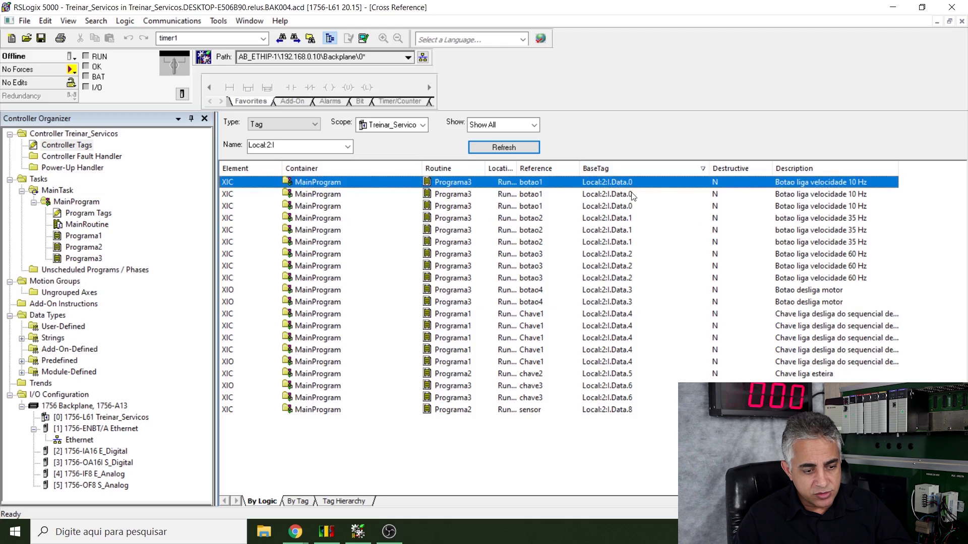
pyautogui.click(634, 196)
pyautogui.click(630, 208)
pyautogui.click(628, 221)
pyautogui.click(640, 276)
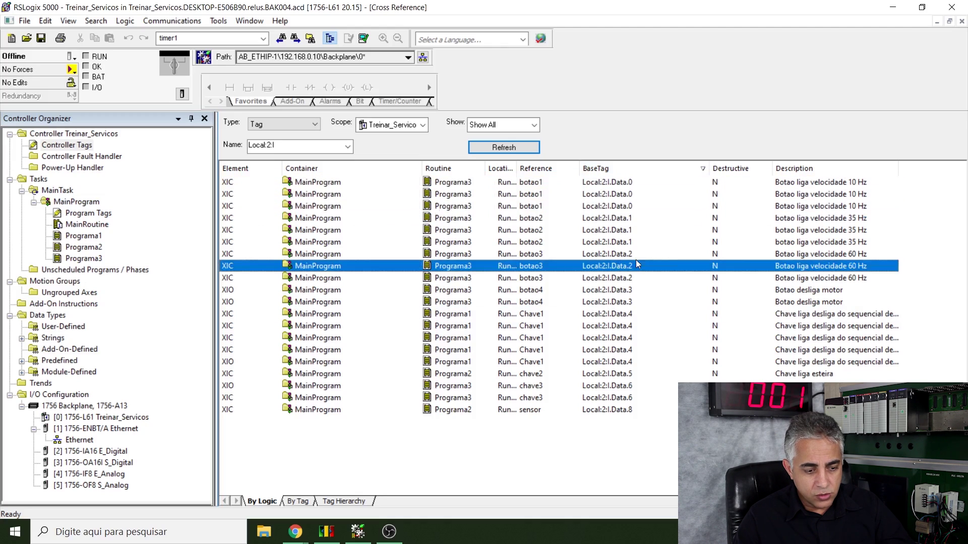
pyautogui.click(639, 303)
pyautogui.click(636, 327)
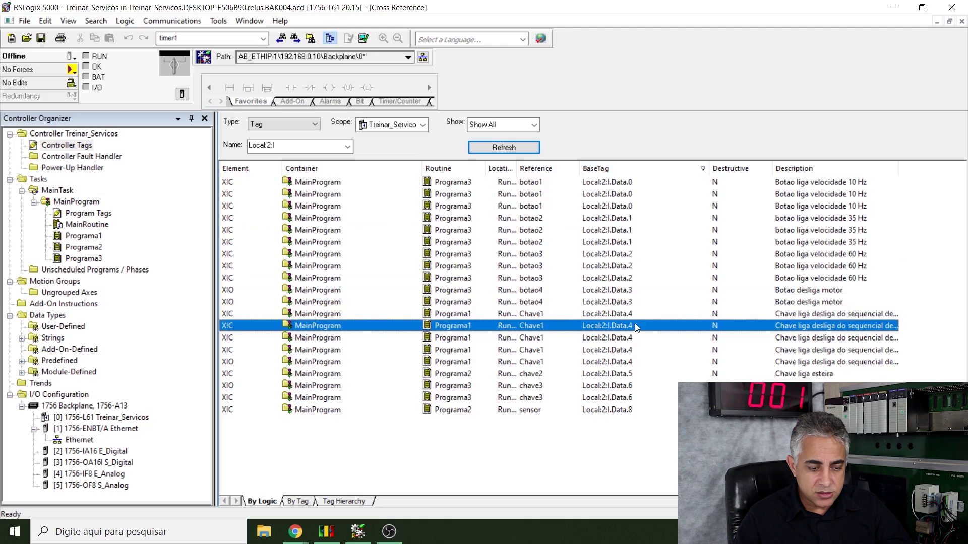
pyautogui.click(630, 376)
pyautogui.click(633, 387)
pyautogui.click(632, 412)
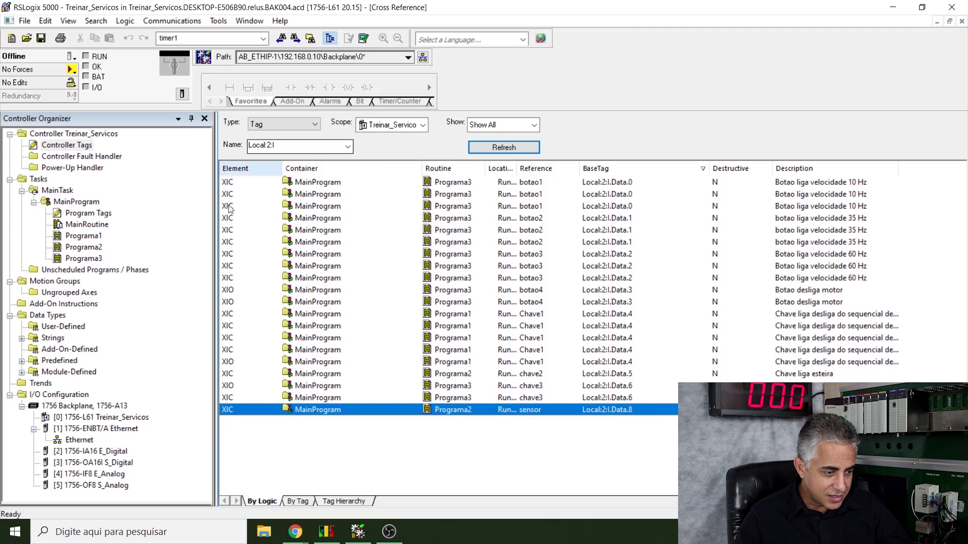
# Check the module type in the properties of the slot 2 1756-IA16 card, and close the properties and the cross reference.
pyautogui.click(75, 452)
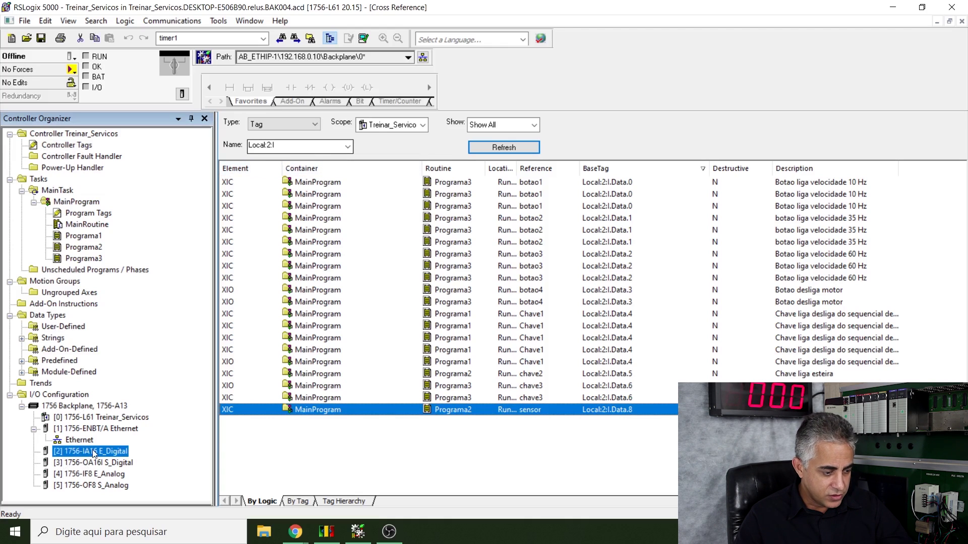
pyautogui.doubleClick(93, 452)
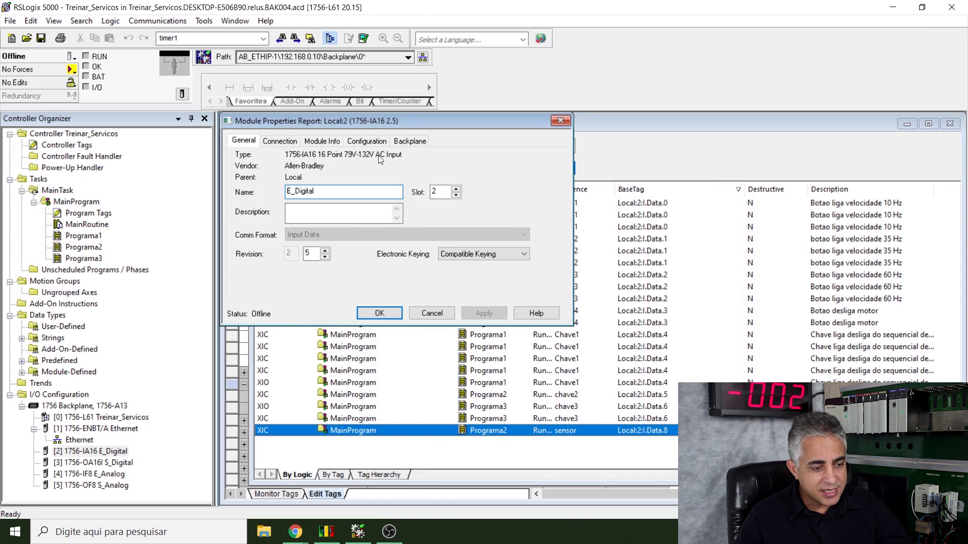
pyautogui.click(561, 122)
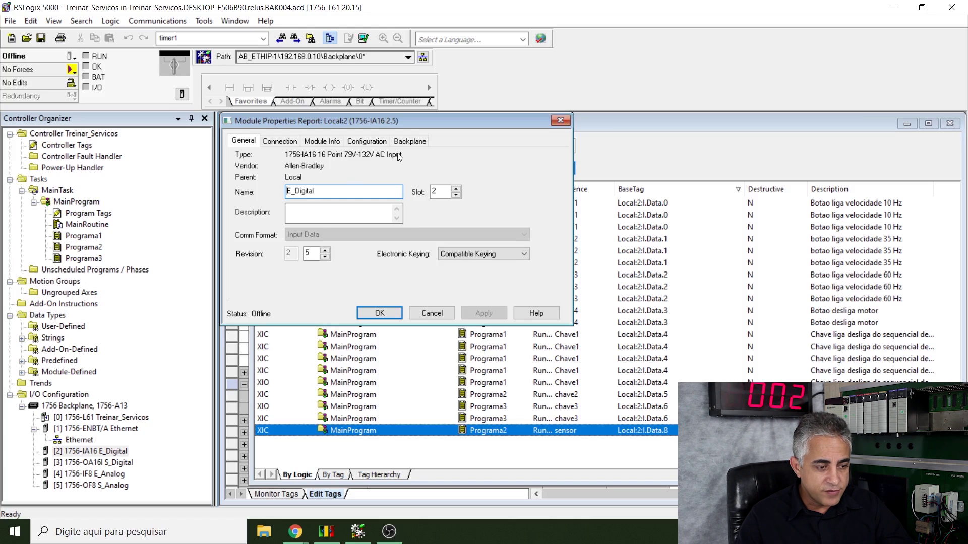
pyautogui.click(564, 121)
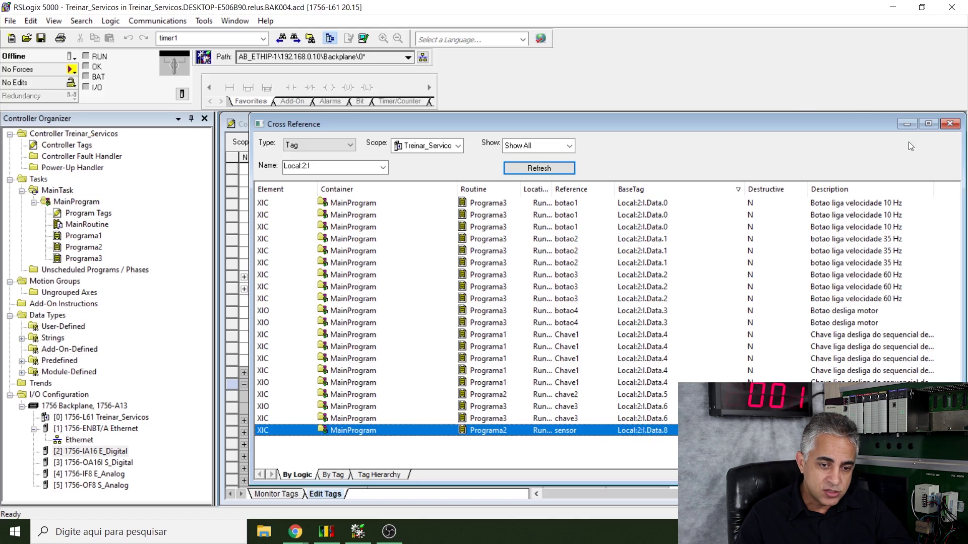
pyautogui.click(950, 124)
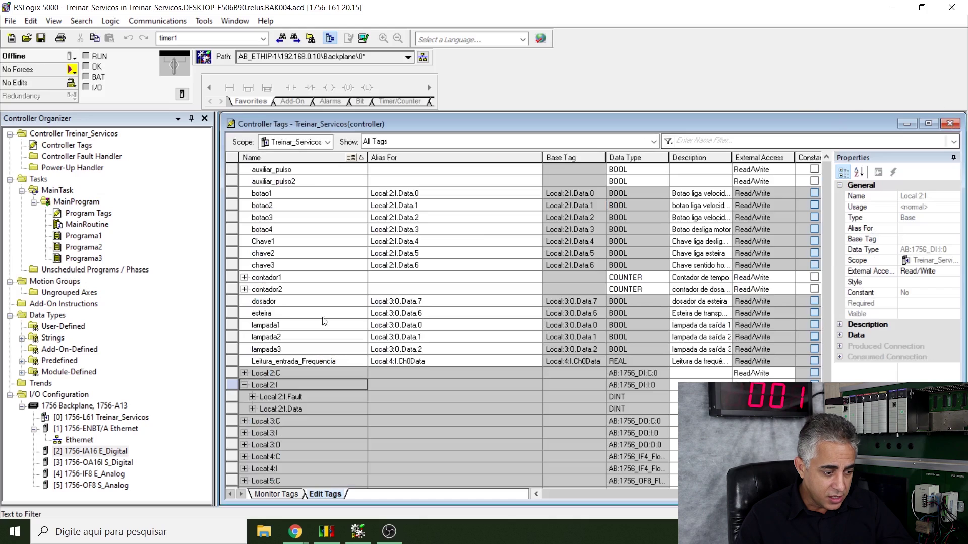
# Expand Local:2:I.Data and check the cross reference for bit Local:2:I.Data.7, closing it when done.
pyautogui.doubleClick(262, 408)
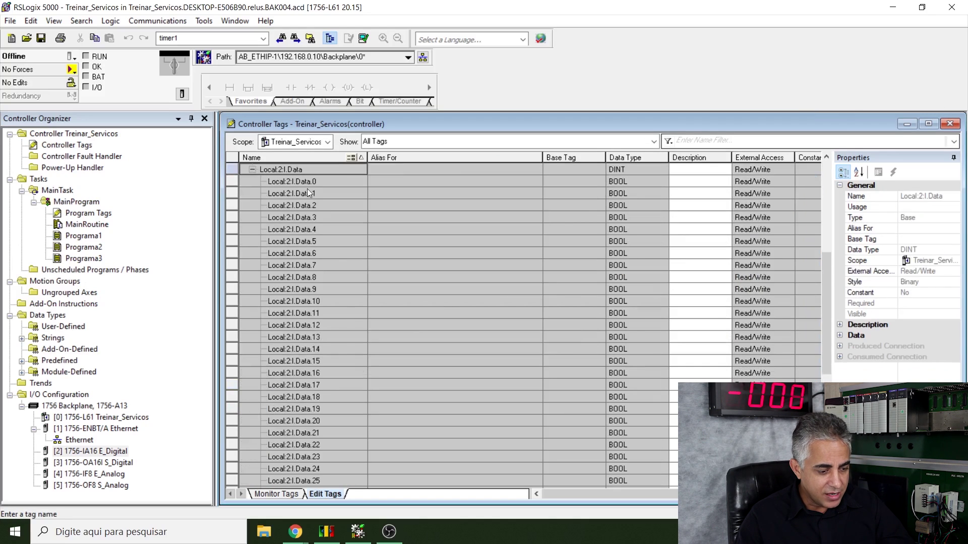
pyautogui.click(319, 262)
pyautogui.press('Right')
pyautogui.press('Down')
pyautogui.press('Down')
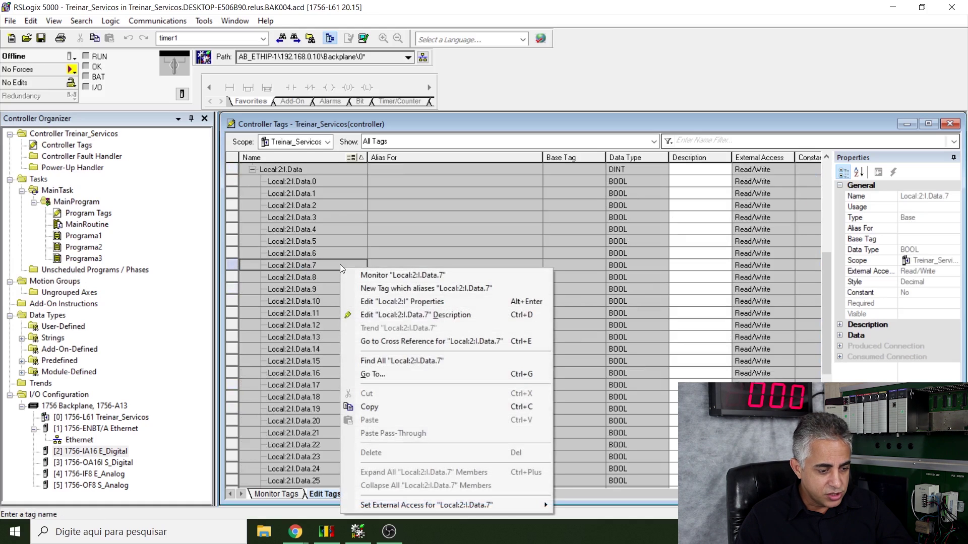
pyautogui.click(396, 343)
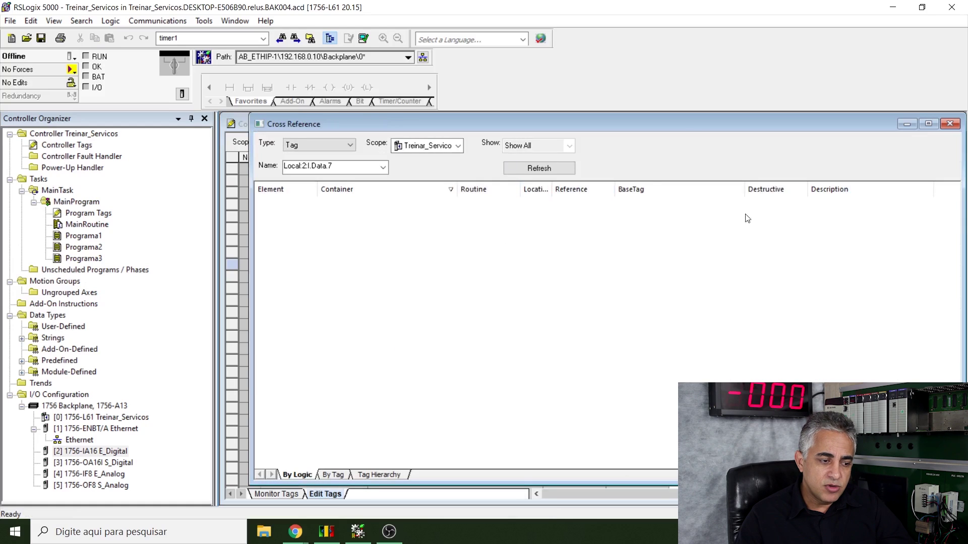
pyautogui.click(413, 147)
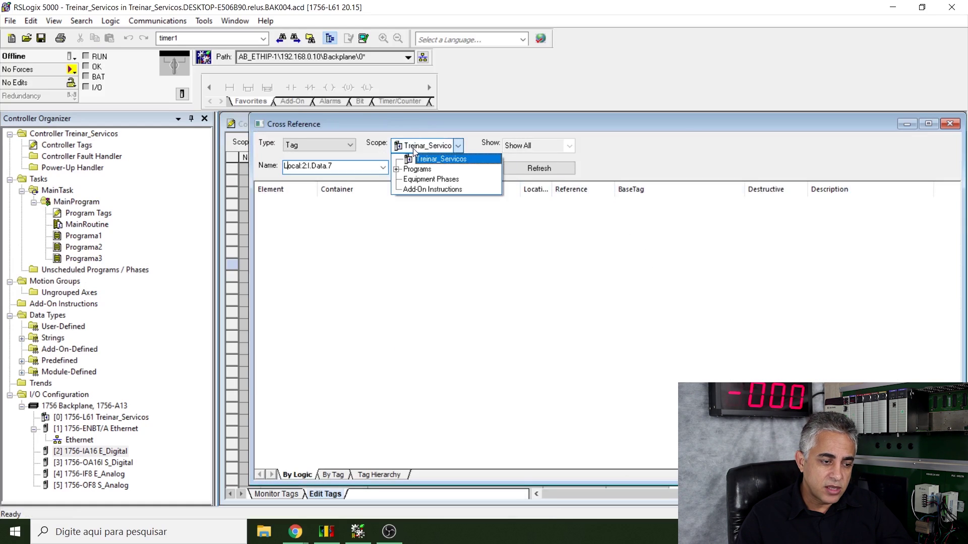
pyautogui.click(413, 149)
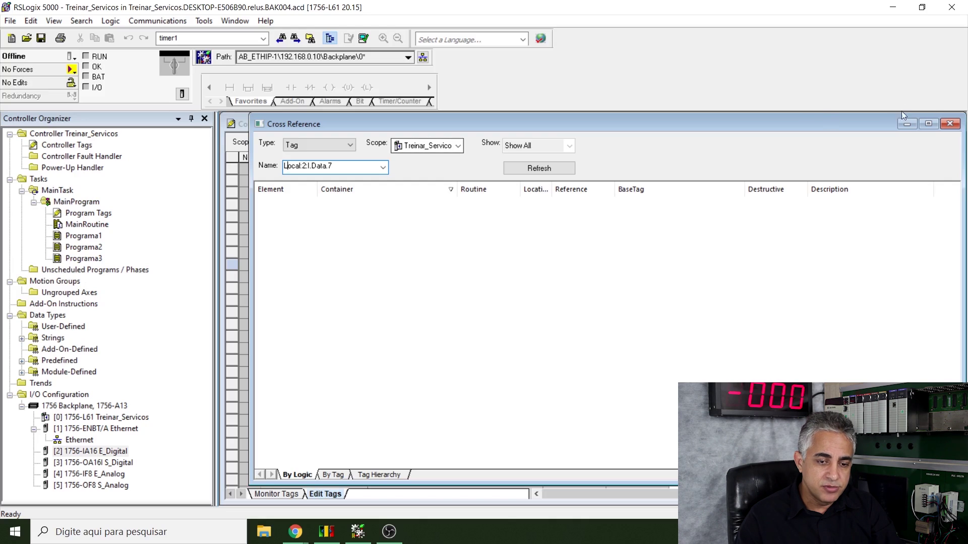
pyautogui.click(950, 124)
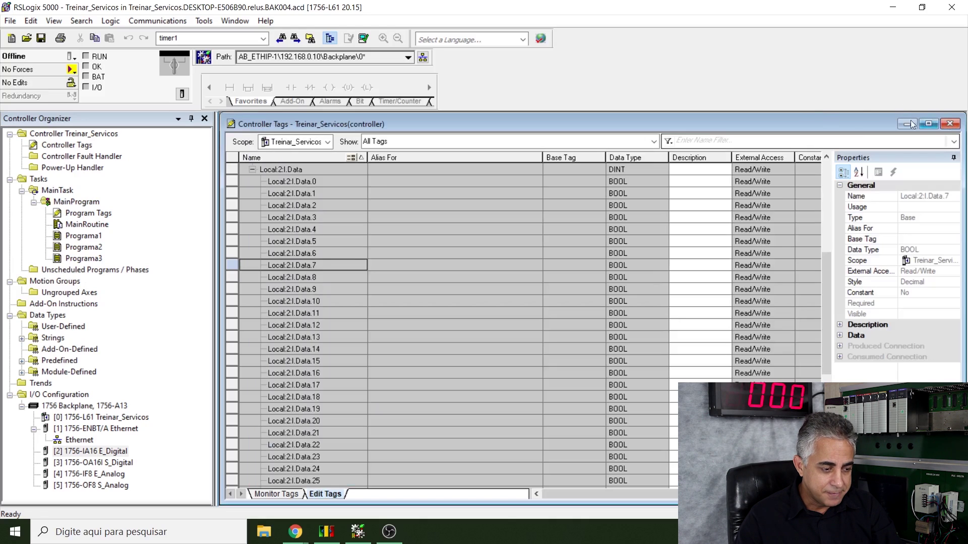
# Open the cross reference for the input bit Local:2:I.Data.8.
pyautogui.doubleClick(322, 276)
pyautogui.rightClick(327, 277)
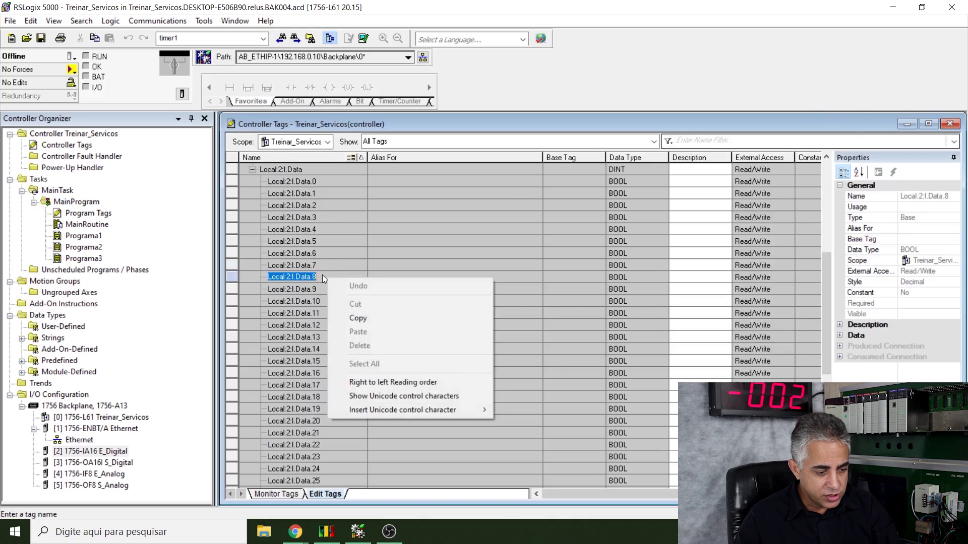
pyautogui.click(312, 301)
pyautogui.rightClick(328, 276)
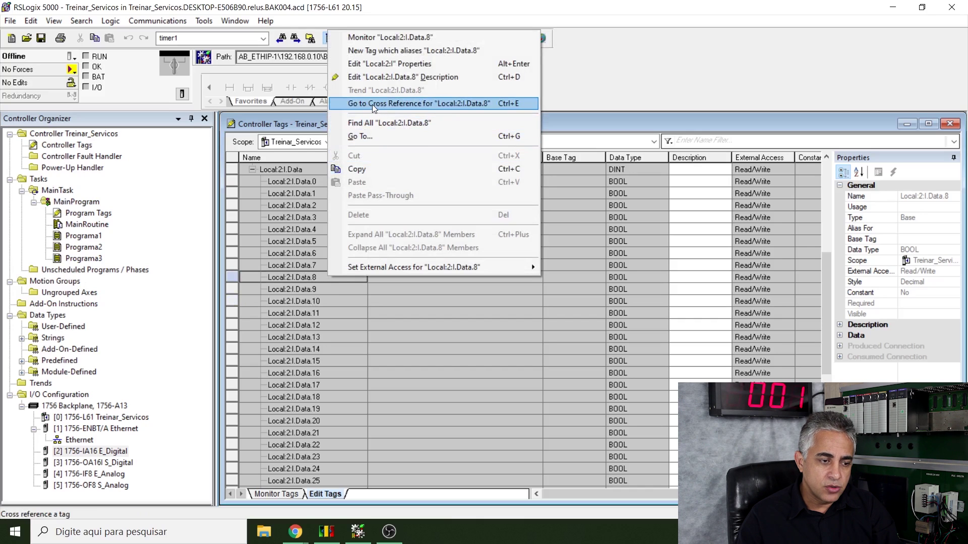
pyautogui.click(457, 104)
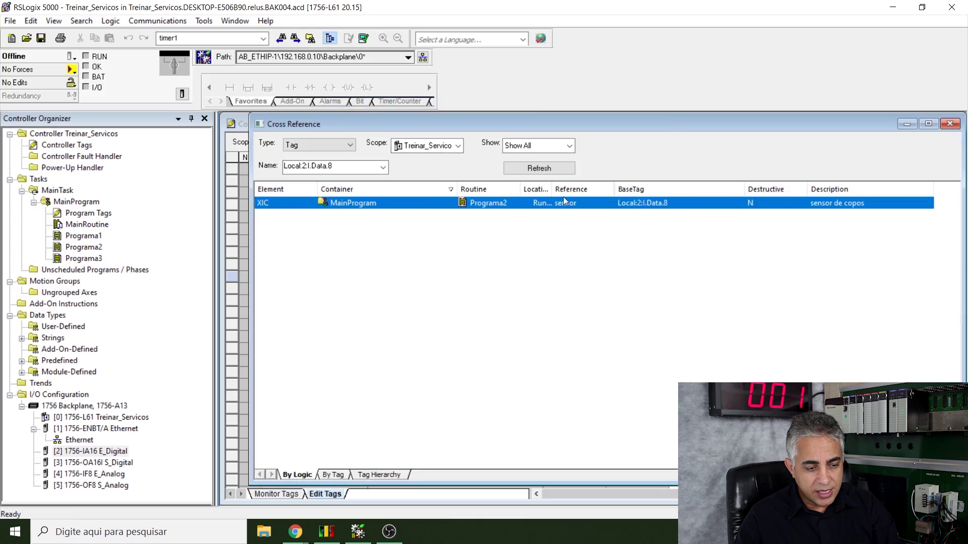
# Widen the Location column and go to the sensor reference on rung 1 of Programa2, maximizing the routine.
pyautogui.moveTo(550, 187); pyautogui.dragTo(587, 189)
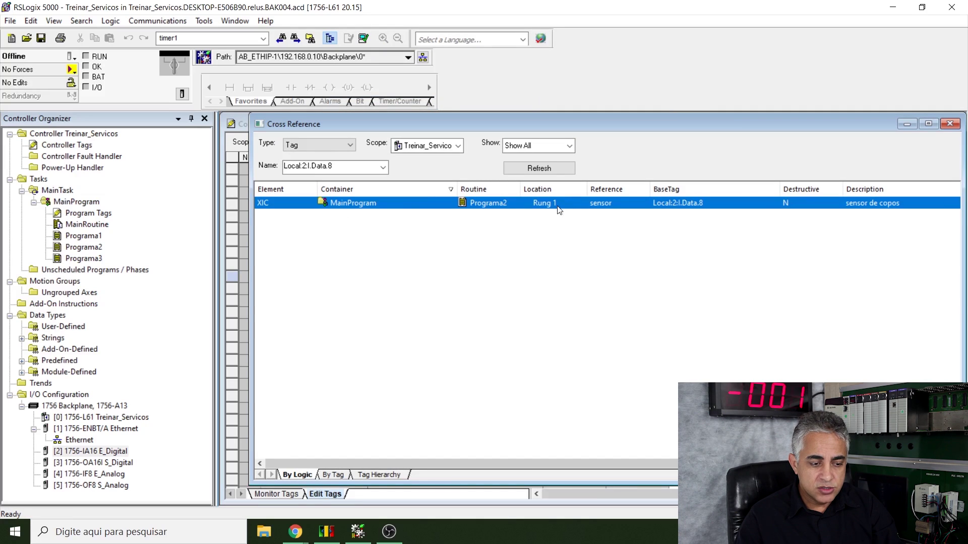
pyautogui.click(437, 151)
pyautogui.click(438, 151)
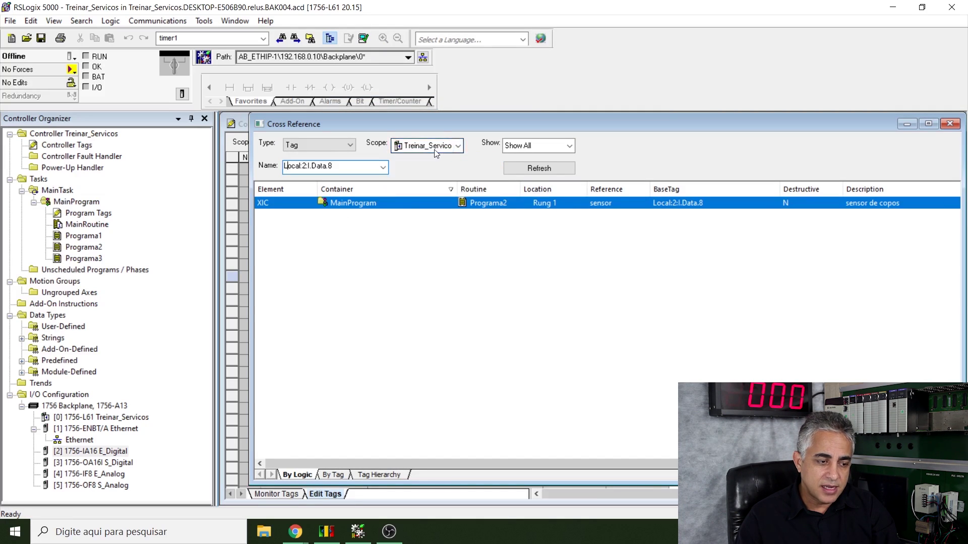
pyautogui.doubleClick(552, 203)
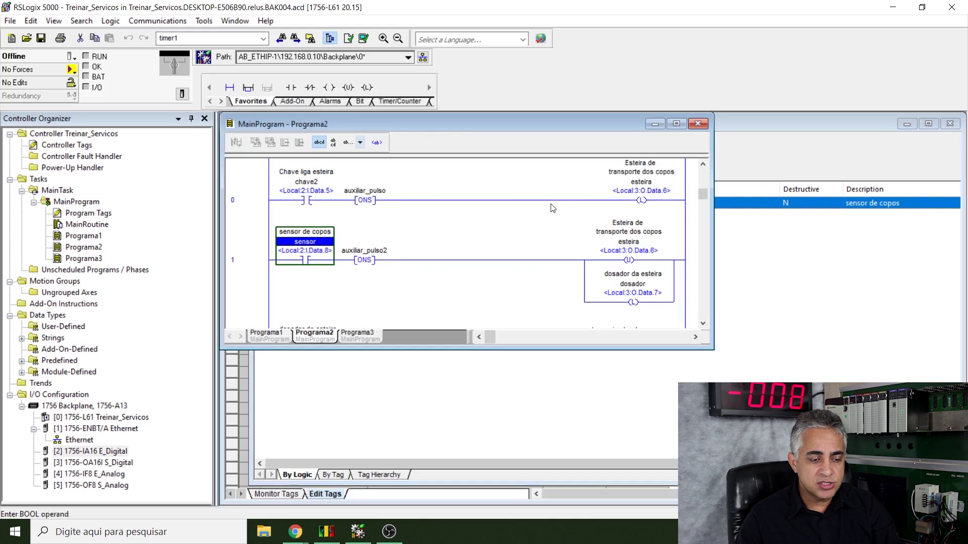
pyautogui.click(676, 124)
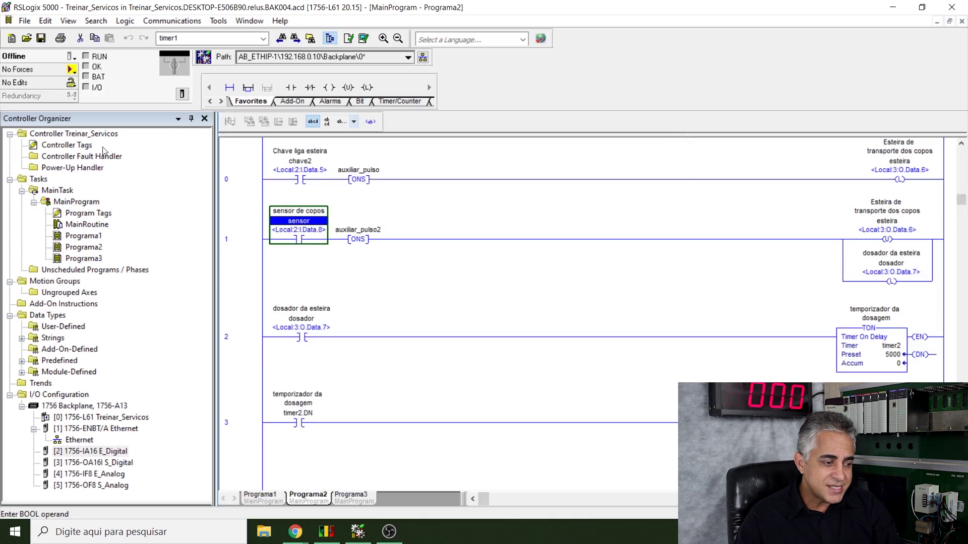
# Open the cross reference for the output card tag Local:3:O from the controller tags, and sort its references by base tag.
pyautogui.doubleClick(86, 147)
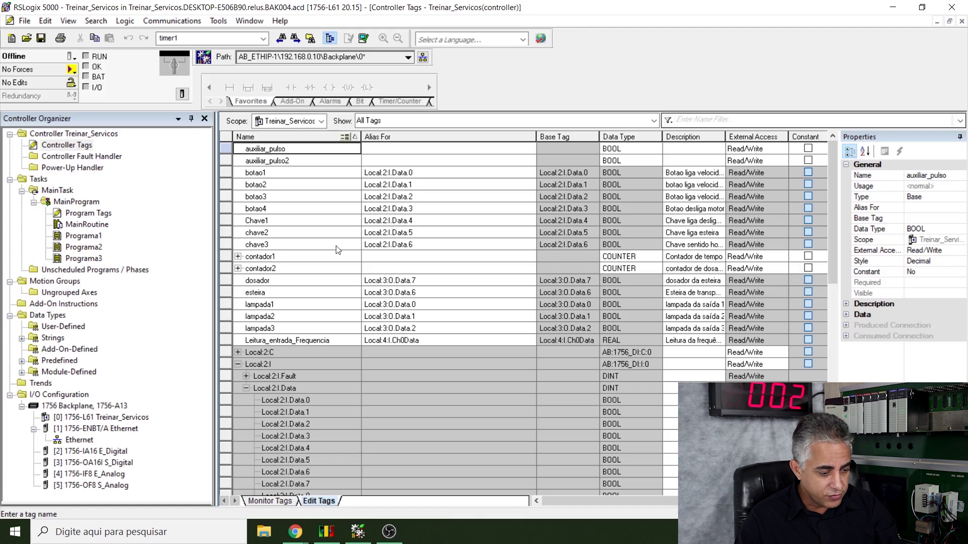
pyautogui.scroll(-8, 333, 390)
pyautogui.scroll(3, 264, 216)
pyautogui.click(246, 172)
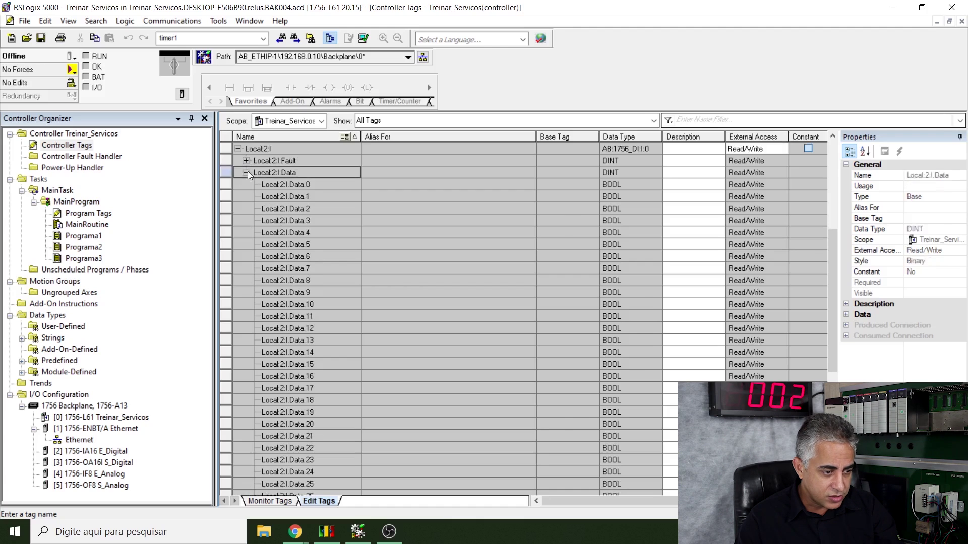
pyautogui.click(237, 317)
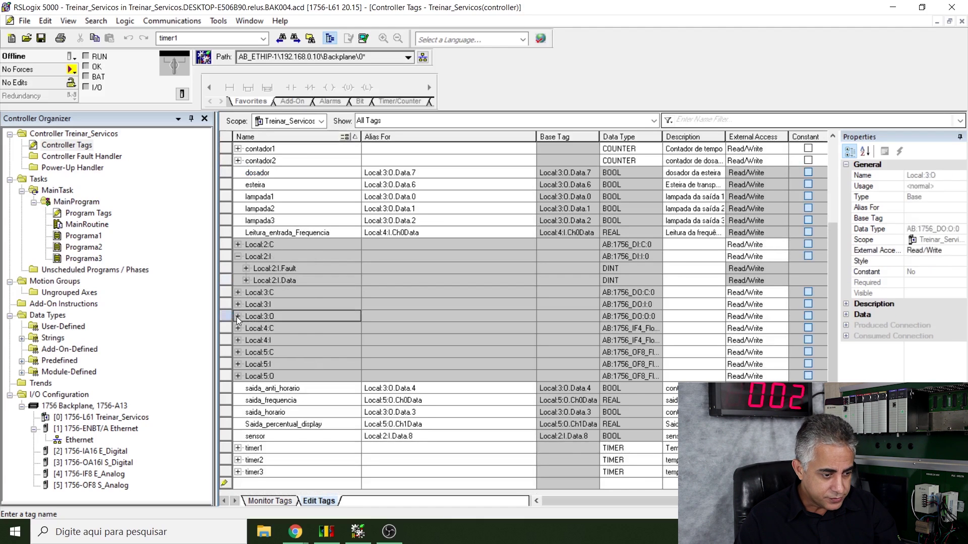
pyautogui.rightClick(261, 314)
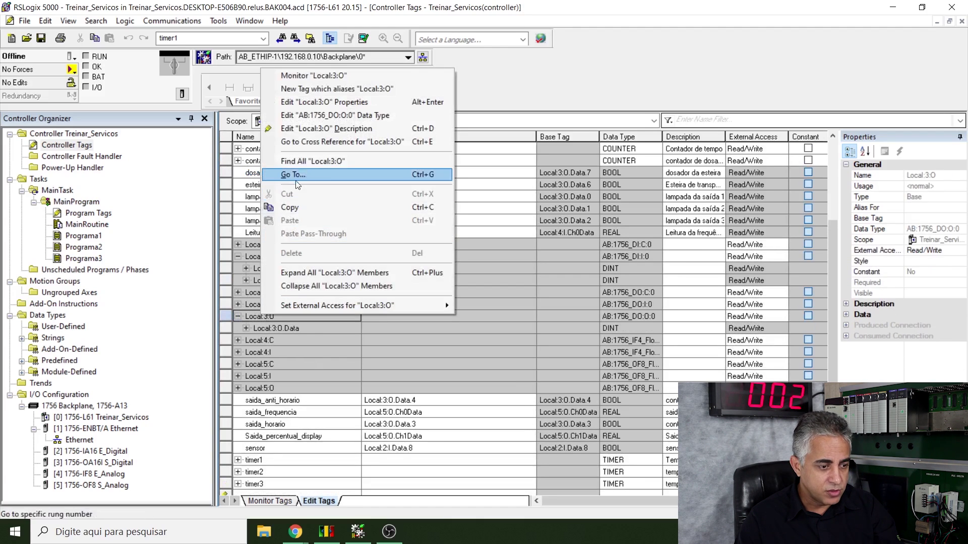
pyautogui.click(319, 143)
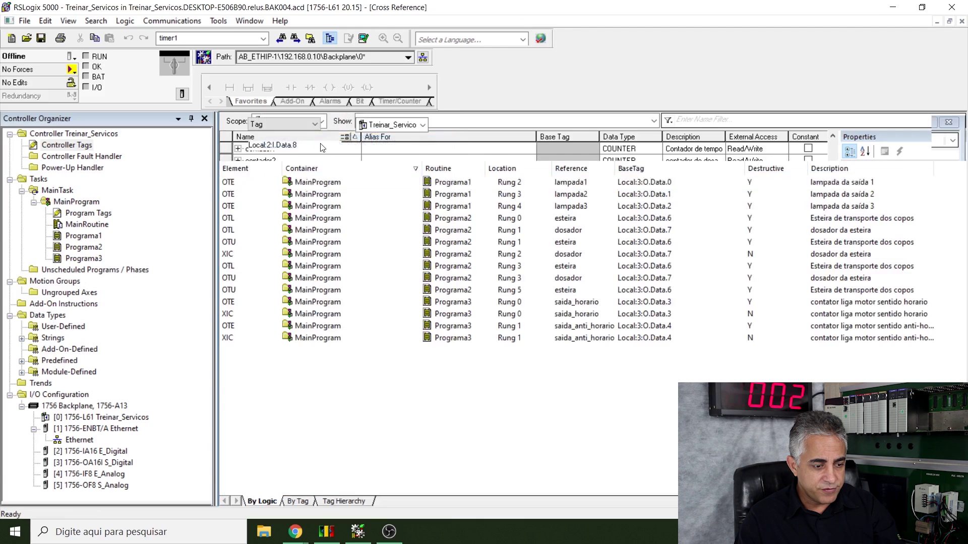
pyautogui.click(642, 170)
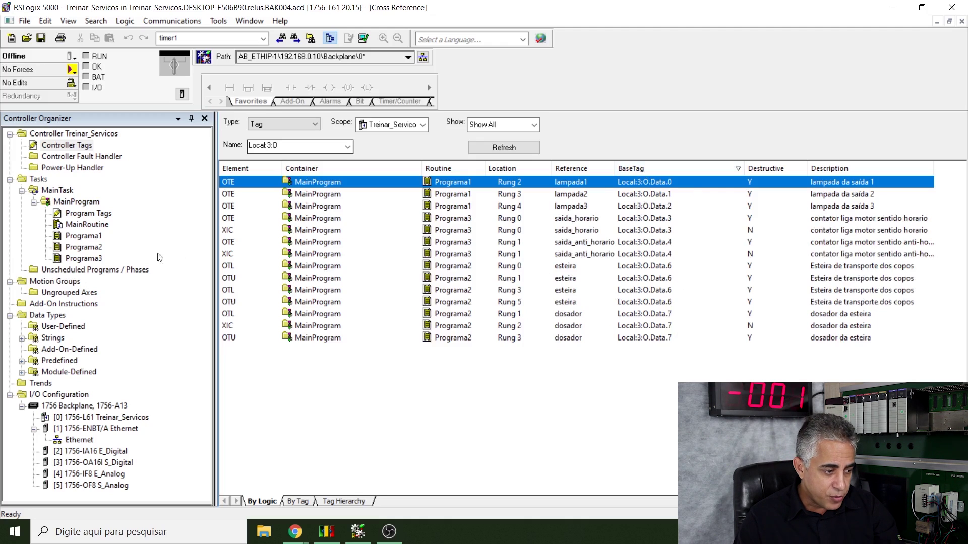
# Expand Local:3:O.Data in the controller tags and open the cross reference for the output bit Local:3:O.Data.5.
pyautogui.doubleClick(89, 146)
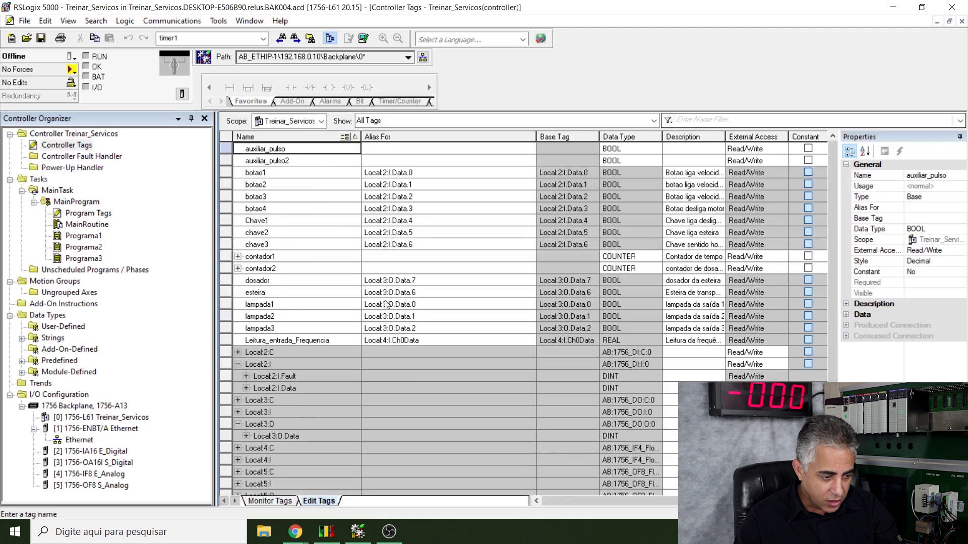
pyautogui.scroll(-3, 355, 367)
pyautogui.scroll(-2, 355, 367)
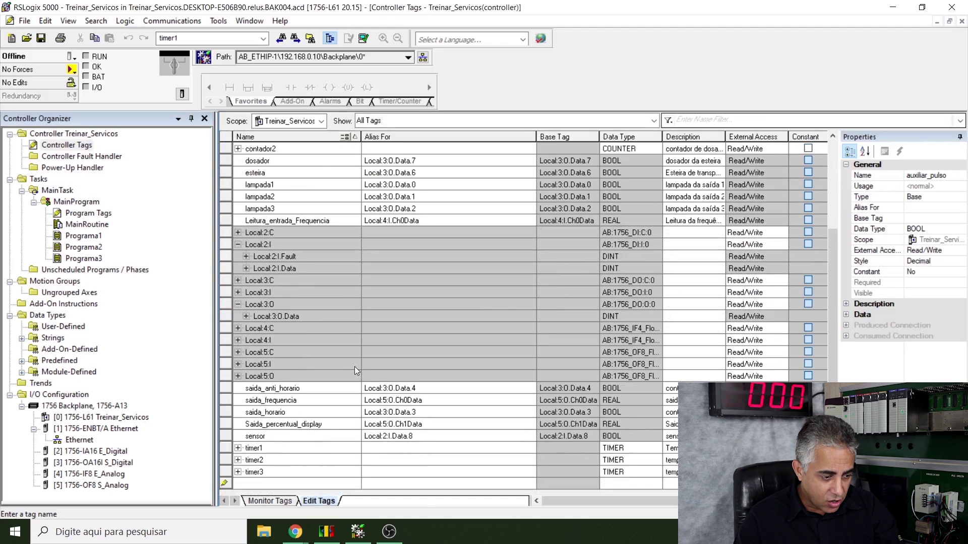
pyautogui.click(245, 316)
pyautogui.click(327, 221)
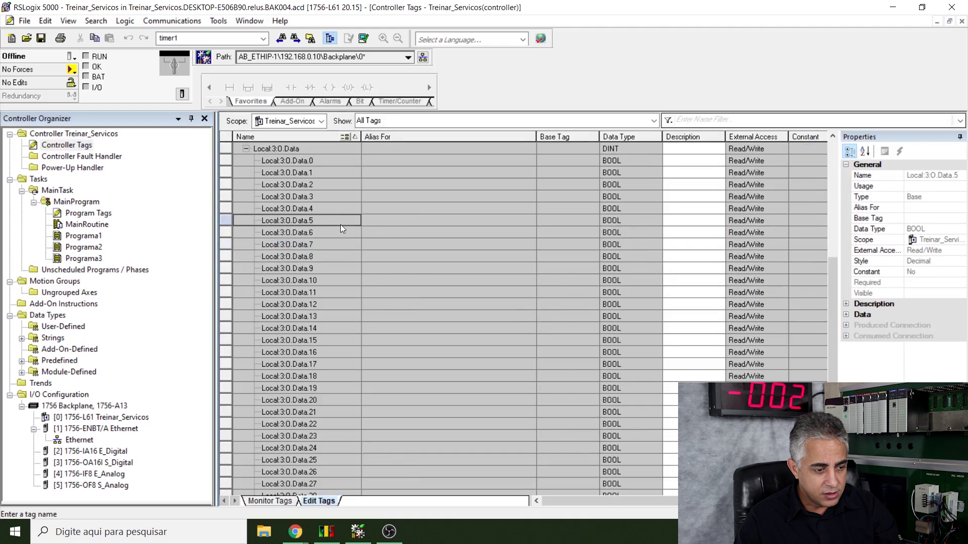
pyautogui.rightClick(340, 225)
pyautogui.click(423, 298)
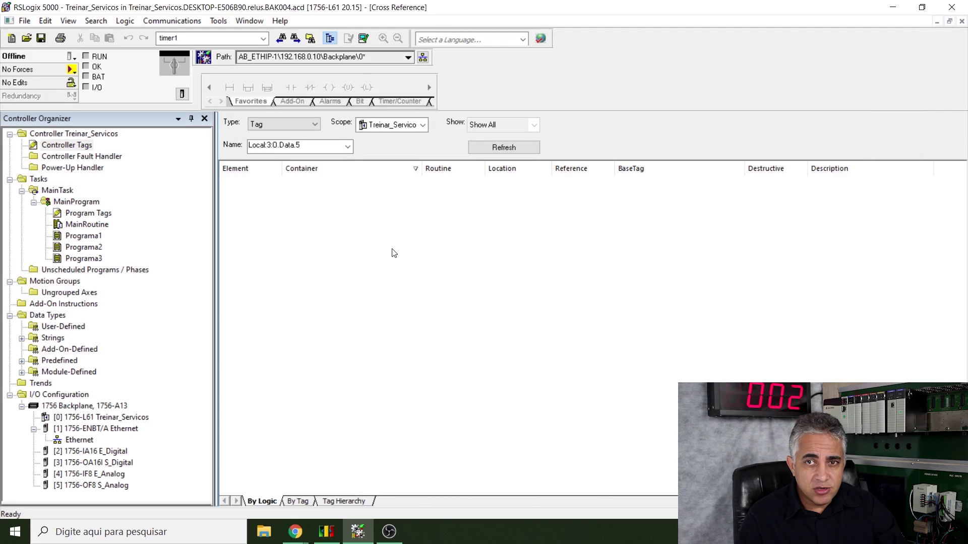
# Select the slot 4 1756-IF8 analog input card, and expand its Local:4:I members in the controller tags, collapsing Local:3:O.
pyautogui.click(79, 476)
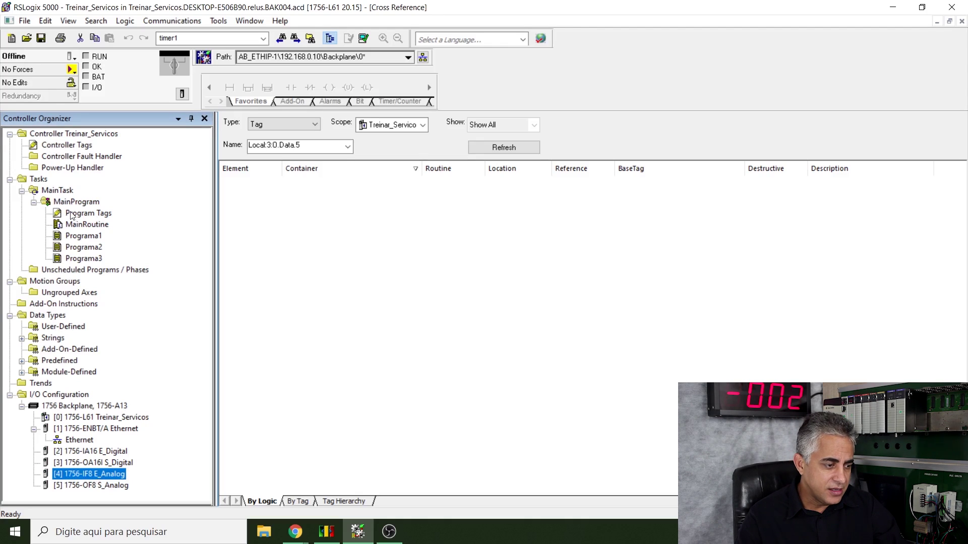
pyautogui.doubleClick(79, 146)
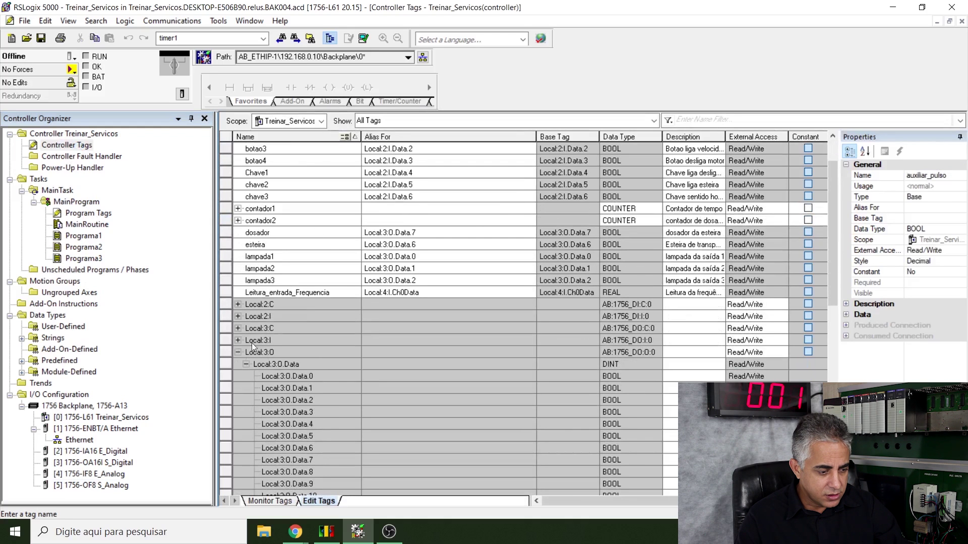
pyautogui.click(238, 352)
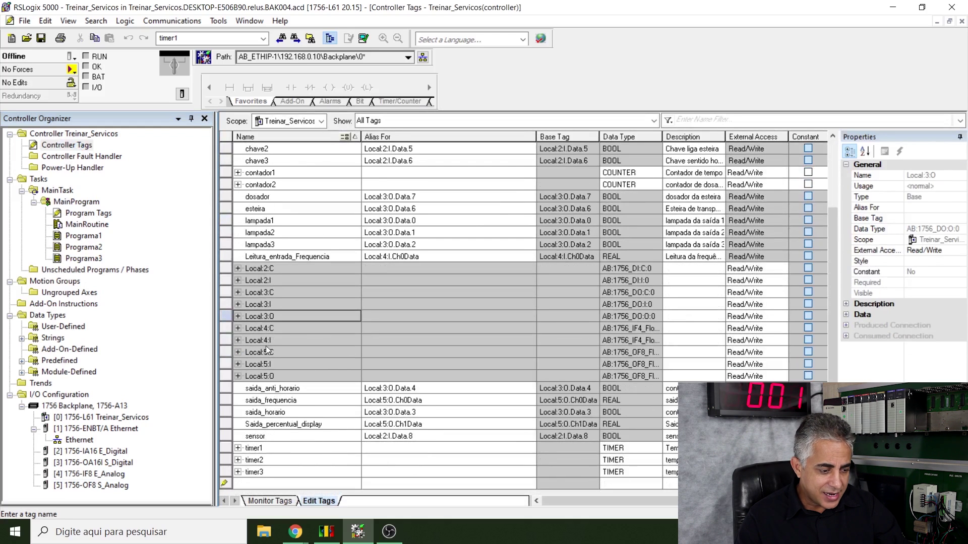
pyautogui.click(238, 340)
pyautogui.scroll(-7, 383, 262)
pyautogui.scroll(-10, 339, 306)
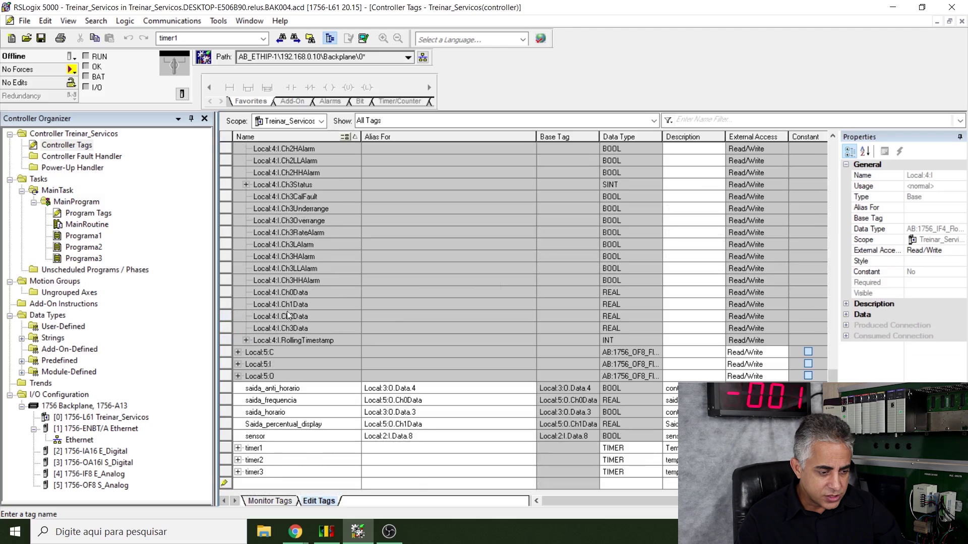
# Open the cross reference for the analog input channel Local:4:I.Ch0Data.
pyautogui.click(319, 294)
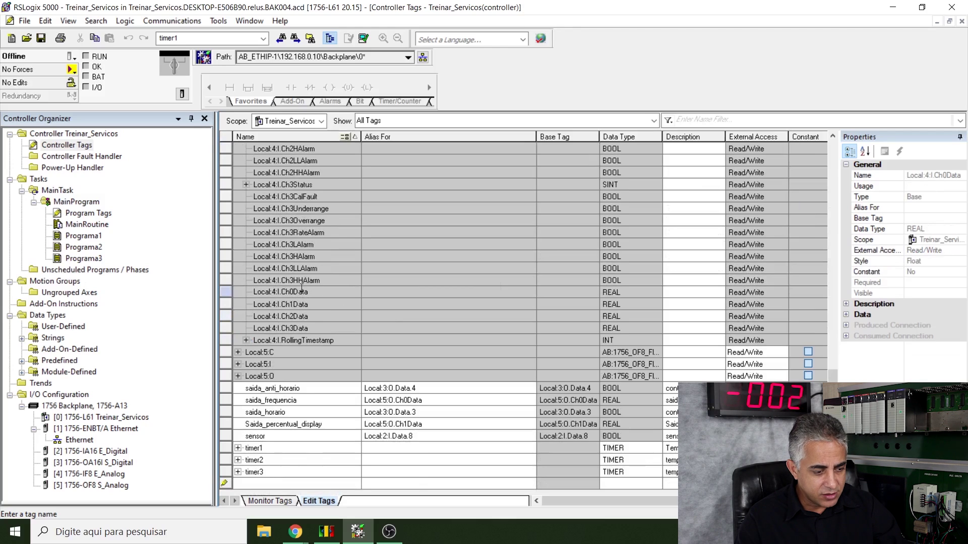
pyautogui.rightClick(348, 291)
pyautogui.rightClick(340, 292)
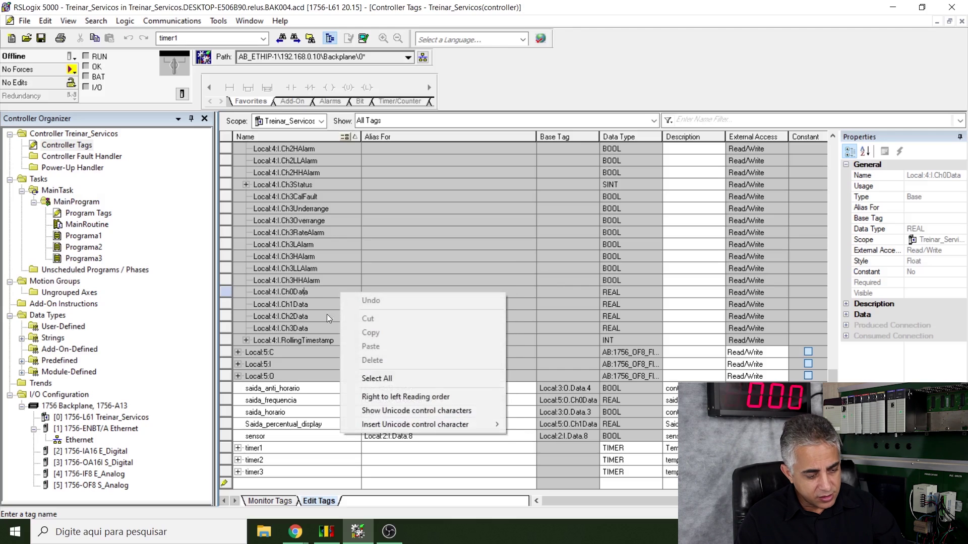
pyautogui.click(327, 314)
pyautogui.click(334, 292)
pyautogui.rightClick(333, 292)
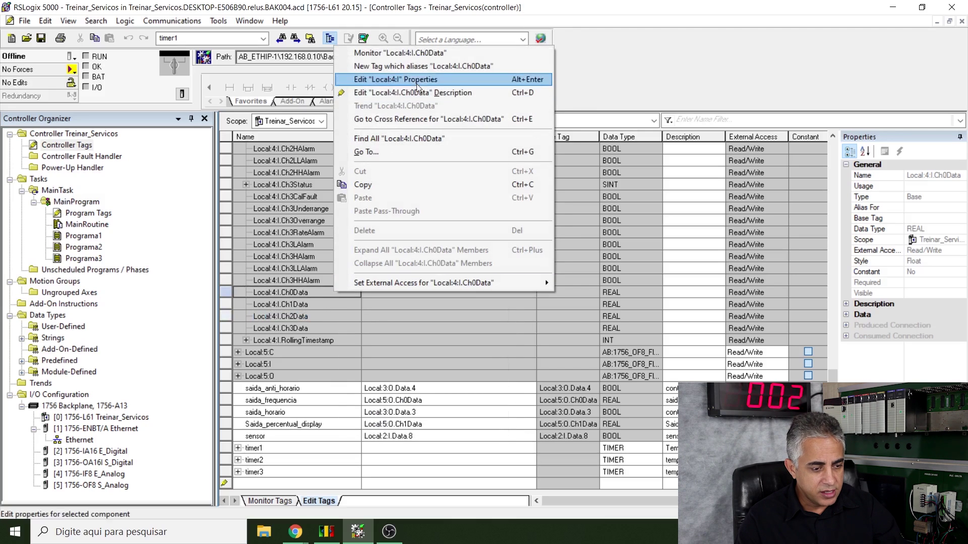
pyautogui.click(430, 123)
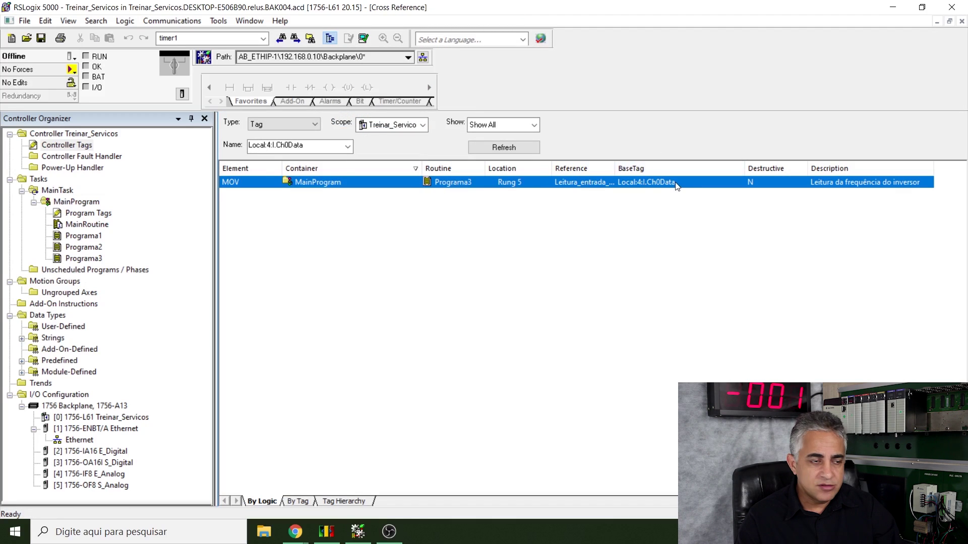
# Return to the controller tags and open the cross reference for the analog input channel Local:4:I.Ch1Data.
pyautogui.doubleClick(91, 148)
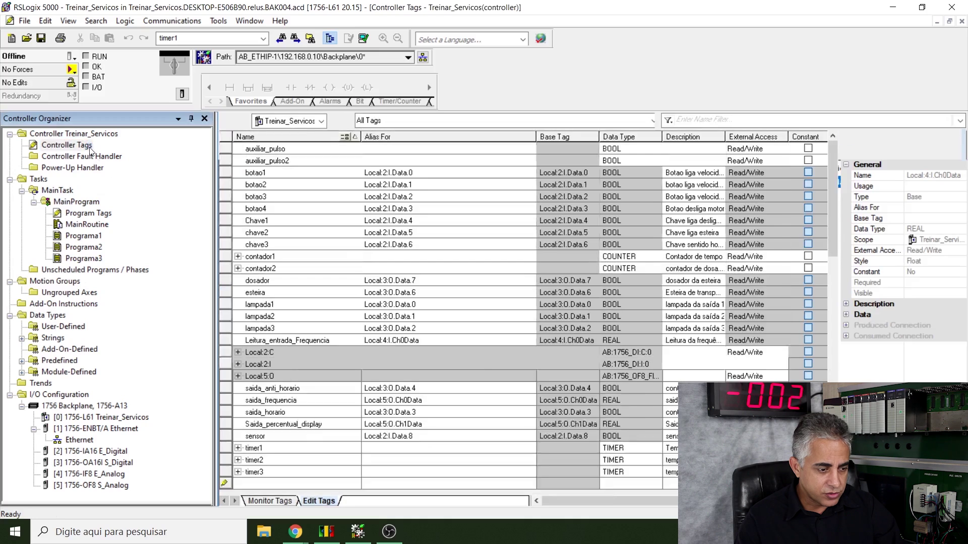
pyautogui.scroll(-12, 327, 403)
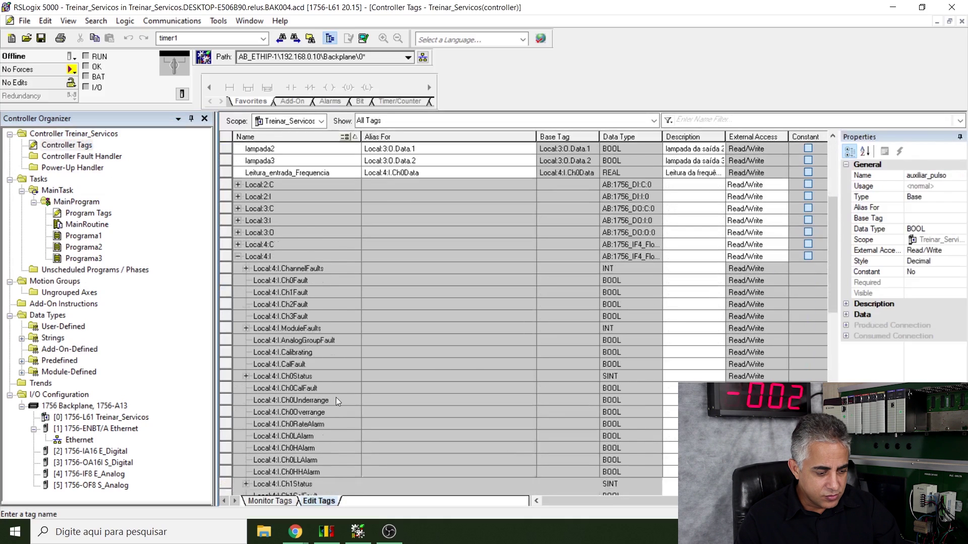
pyautogui.scroll(-8, 336, 400)
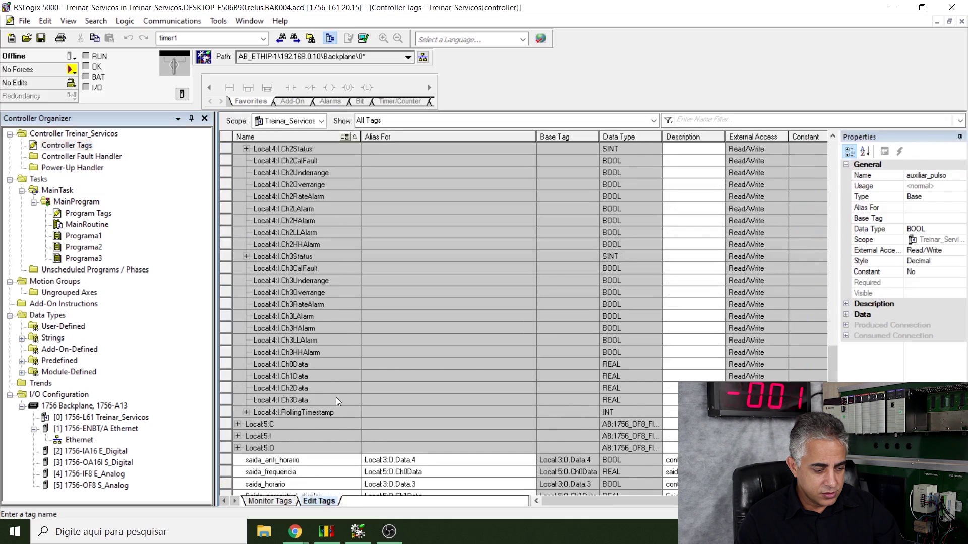
pyautogui.rightClick(315, 331)
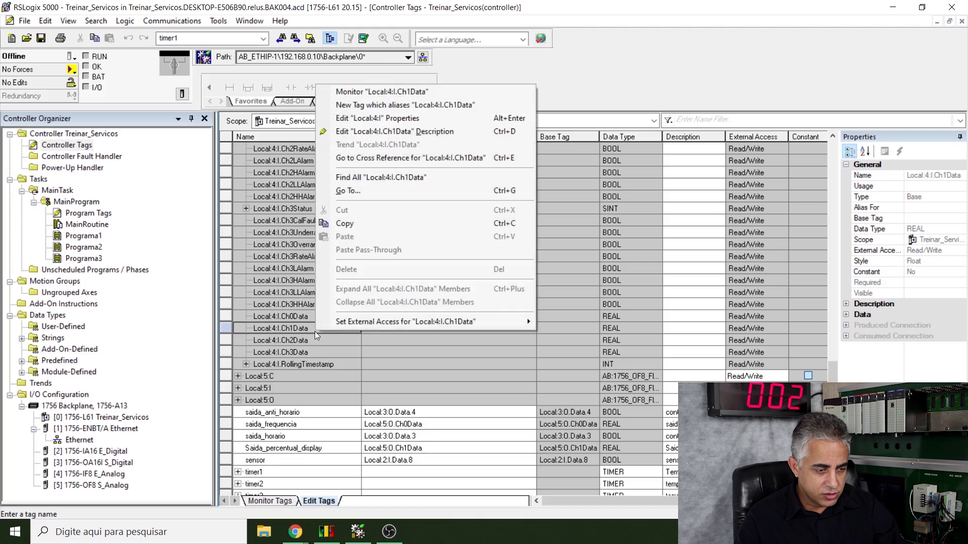
pyautogui.click(398, 160)
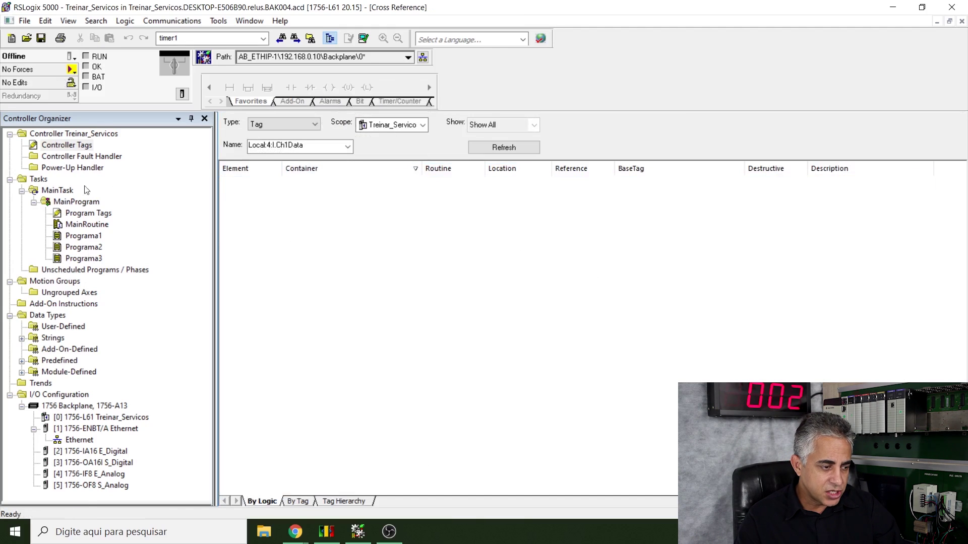
# Return to the controller tags and open the cross reference for the whole analog input card tag Local:4:I.
pyautogui.doubleClick(81, 144)
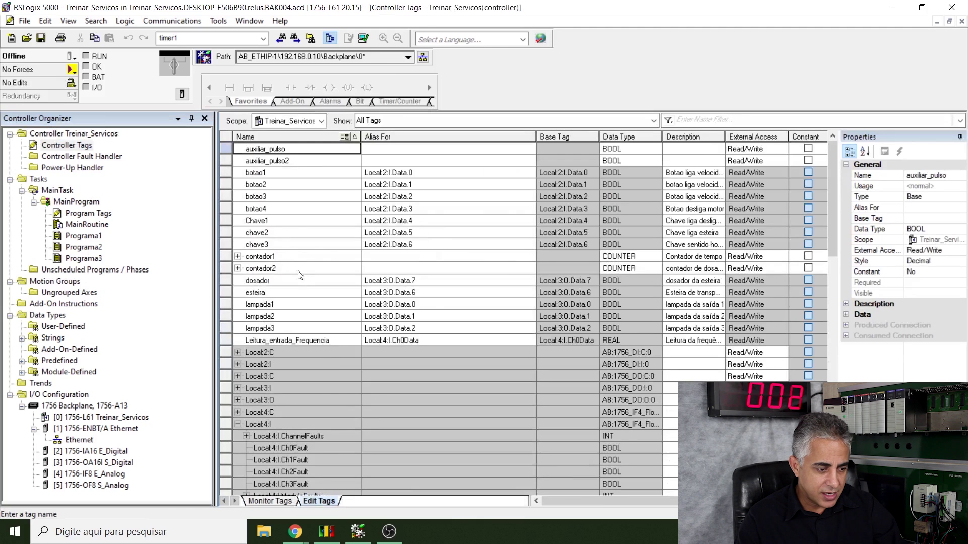
pyautogui.scroll(-4, 314, 241)
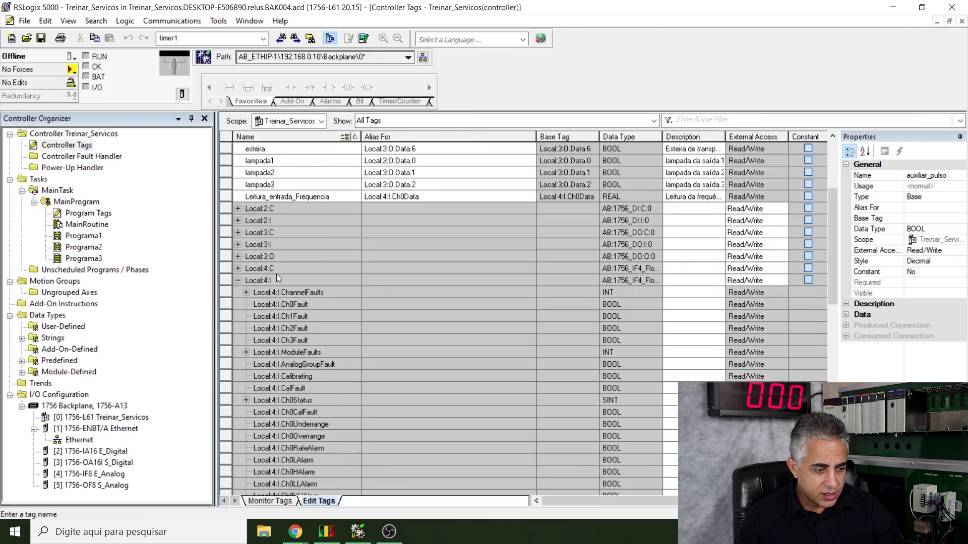
pyautogui.rightClick(276, 277)
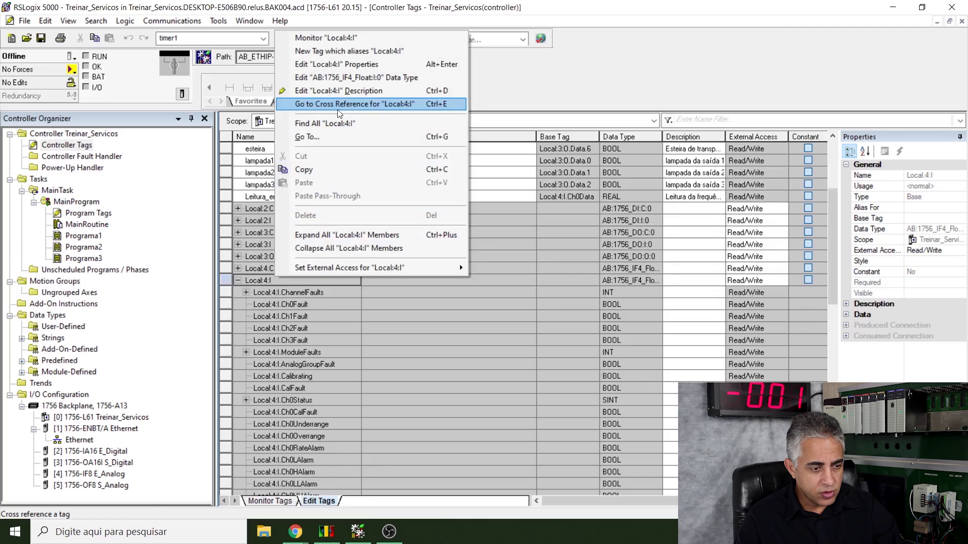
pyautogui.click(339, 111)
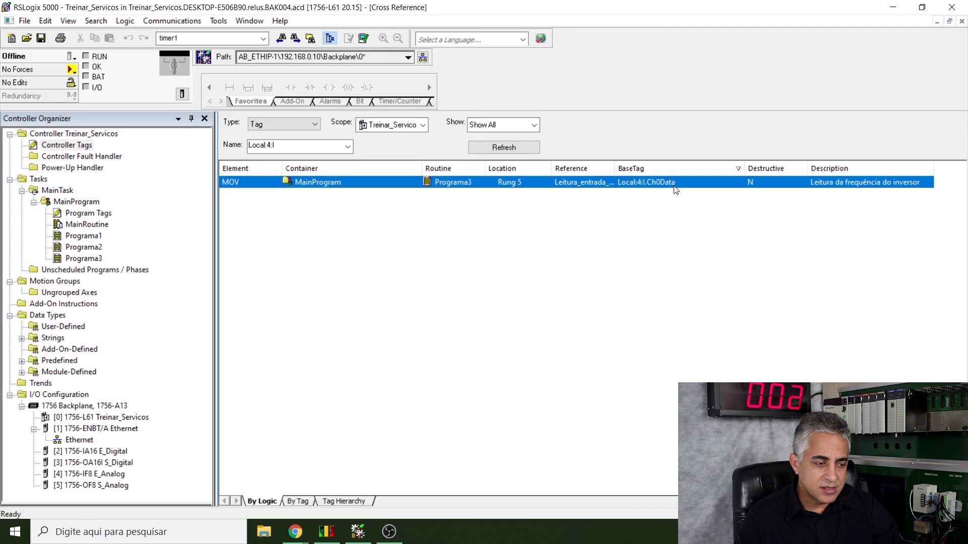
# Select the slot 5 1756-OF8 analog output card, and open the cross reference for its tag Local:5:O from the controller tags.
pyautogui.click(76, 486)
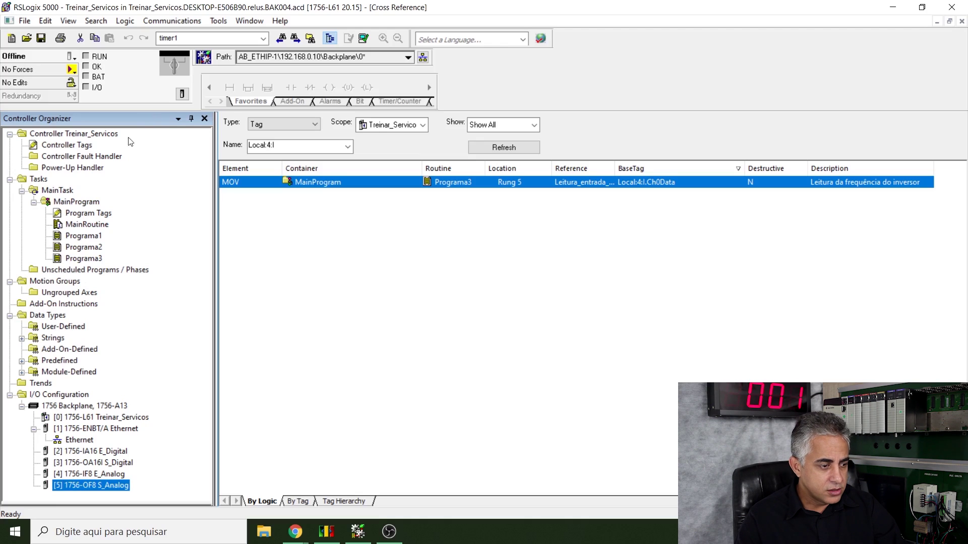
pyautogui.doubleClick(82, 147)
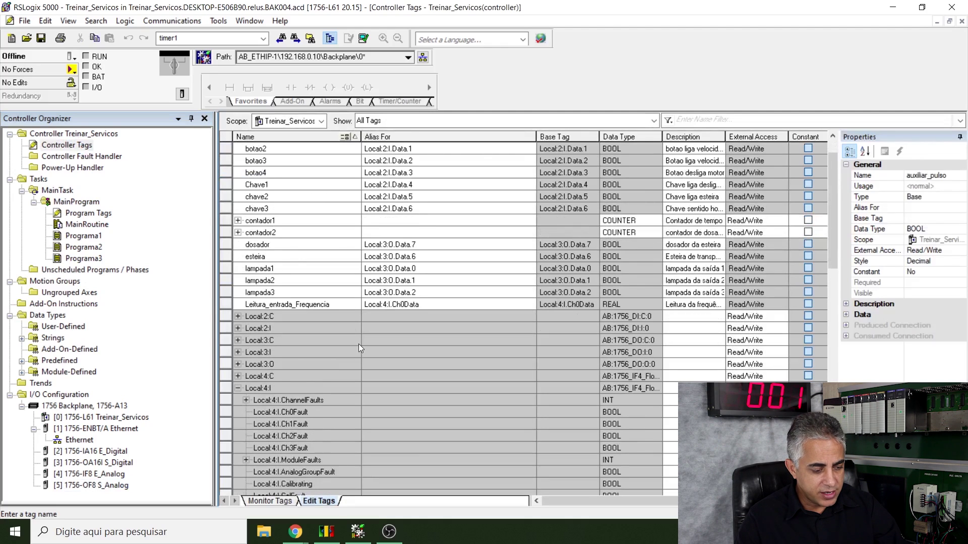
pyautogui.scroll(-1, 359, 345)
pyautogui.click(233, 353)
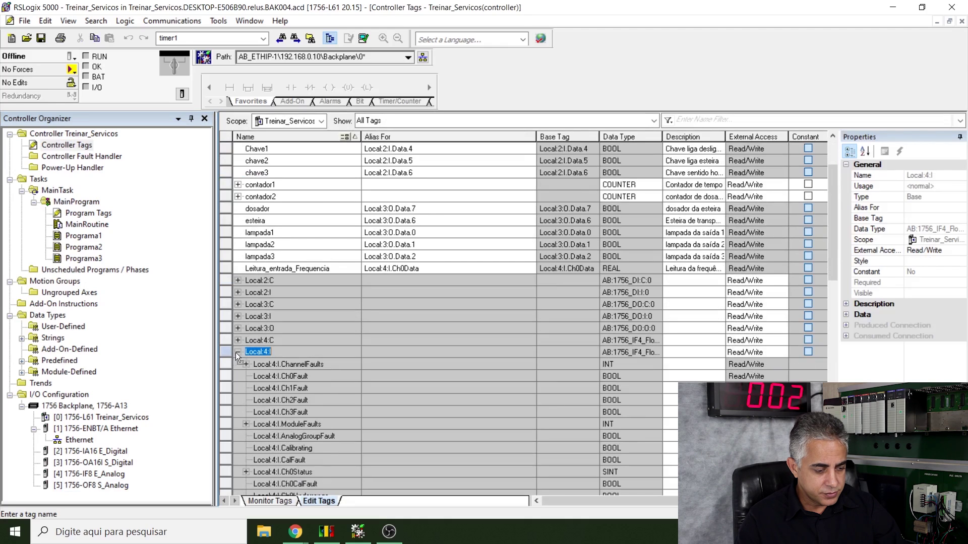
pyautogui.click(235, 352)
pyautogui.rightClick(284, 376)
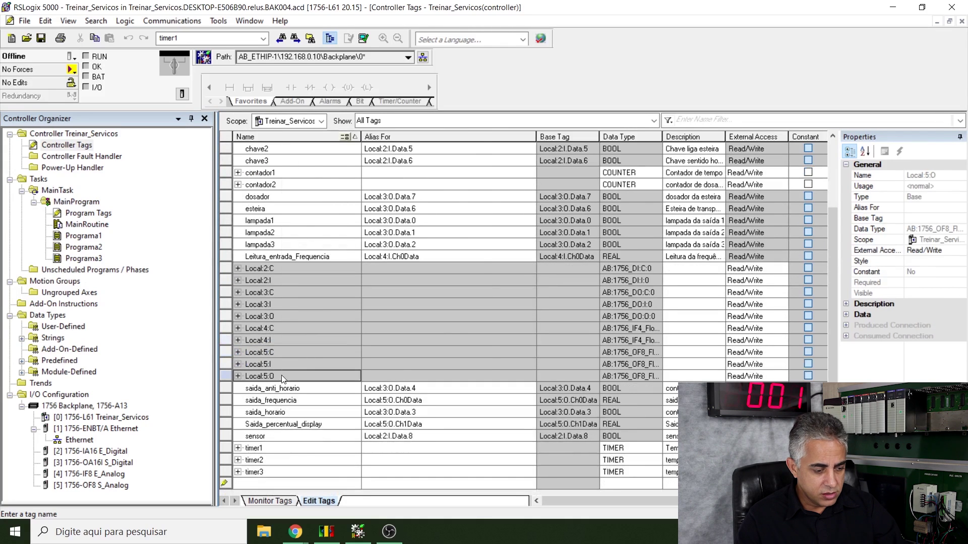
pyautogui.click(370, 205)
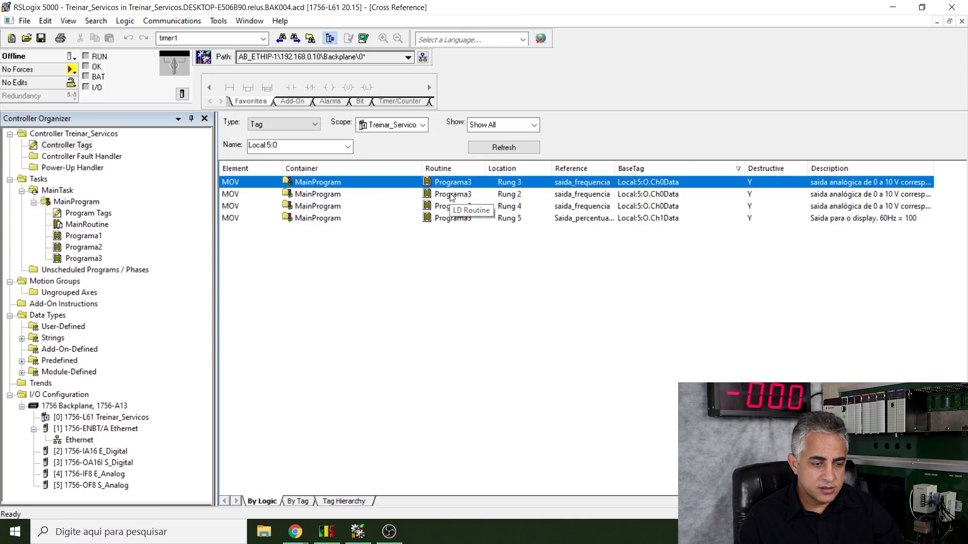
# Review the Local:5:O references sorted by base tag, and go to the saida_frequencia reference on rung 3 of Programa3.
pyautogui.click(677, 169)
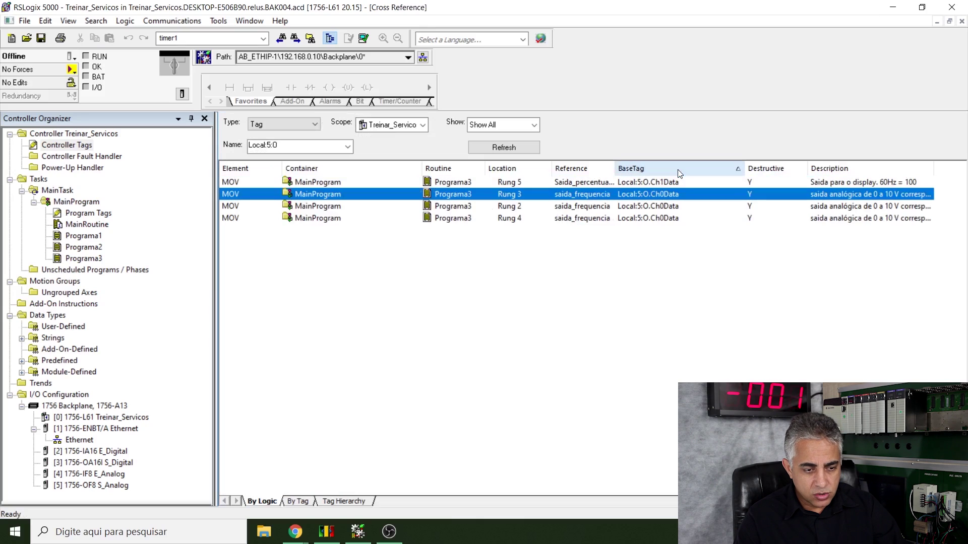
pyautogui.click(677, 182)
pyautogui.click(678, 221)
pyautogui.click(672, 206)
pyautogui.click(673, 196)
pyautogui.click(670, 172)
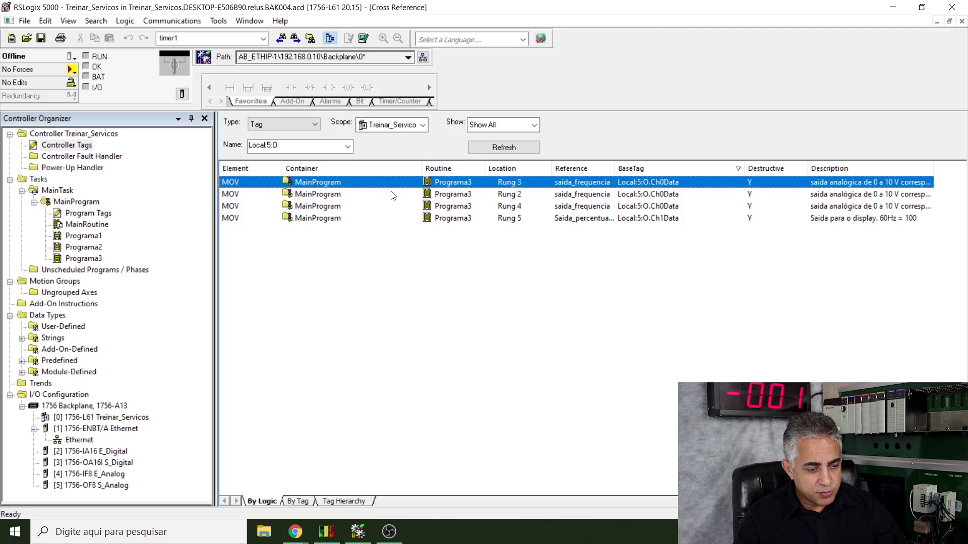
pyautogui.doubleClick(482, 186)
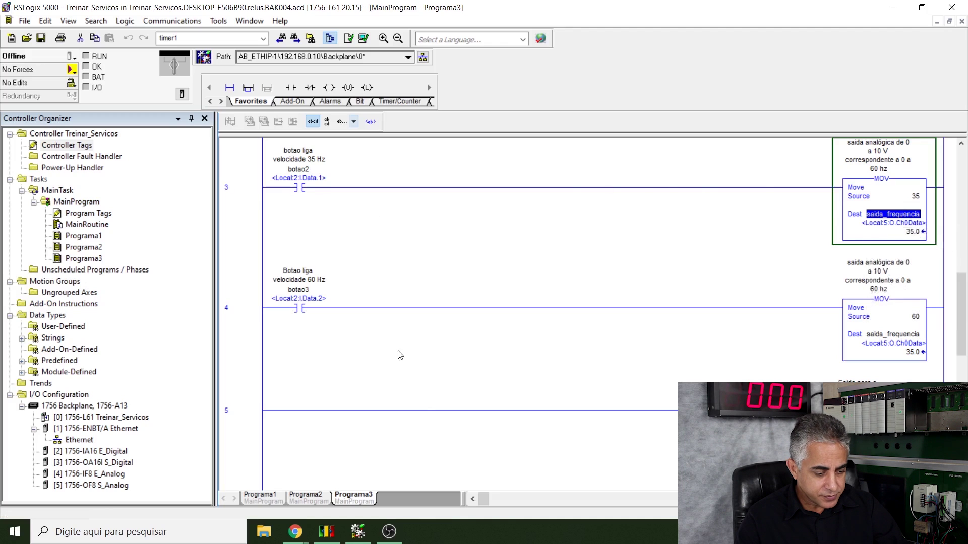
# Return to the controller tags and open the cross reference for the whole analog output card tag Local:5:O.
pyautogui.doubleClick(85, 146)
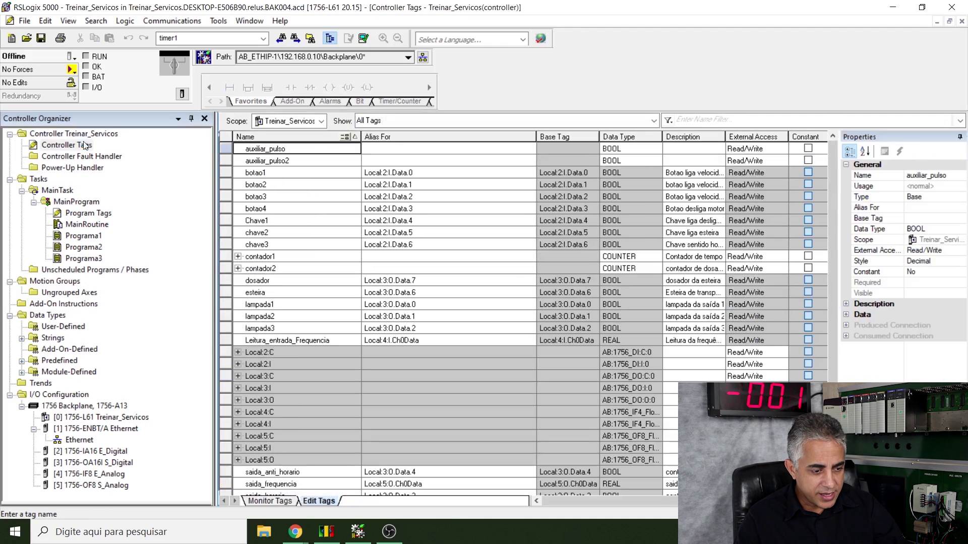
pyautogui.scroll(-2, 426, 264)
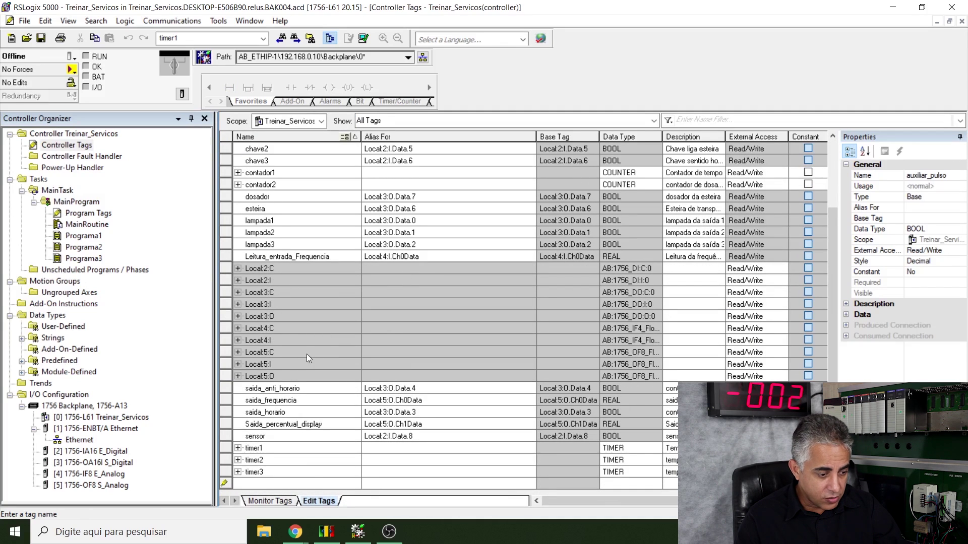
pyautogui.rightClick(287, 374)
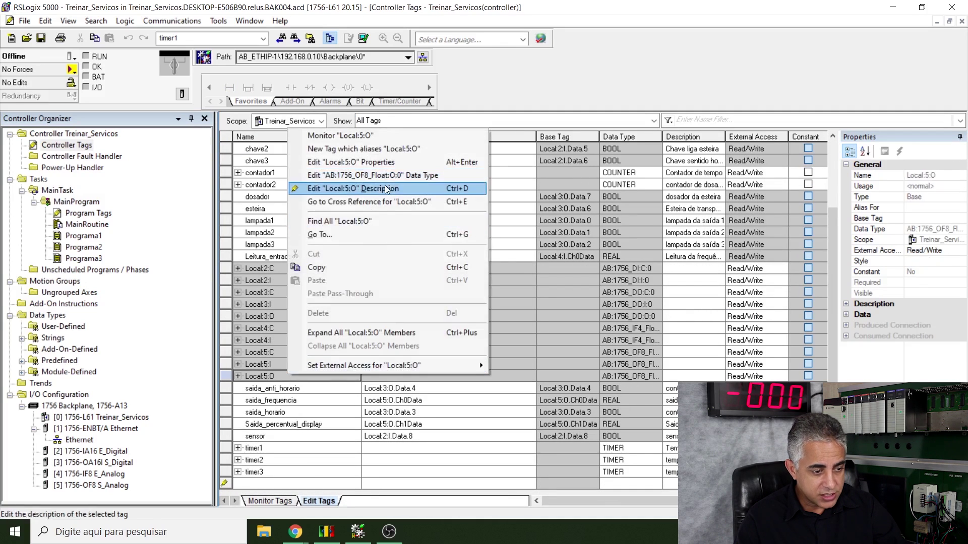
pyautogui.click(384, 201)
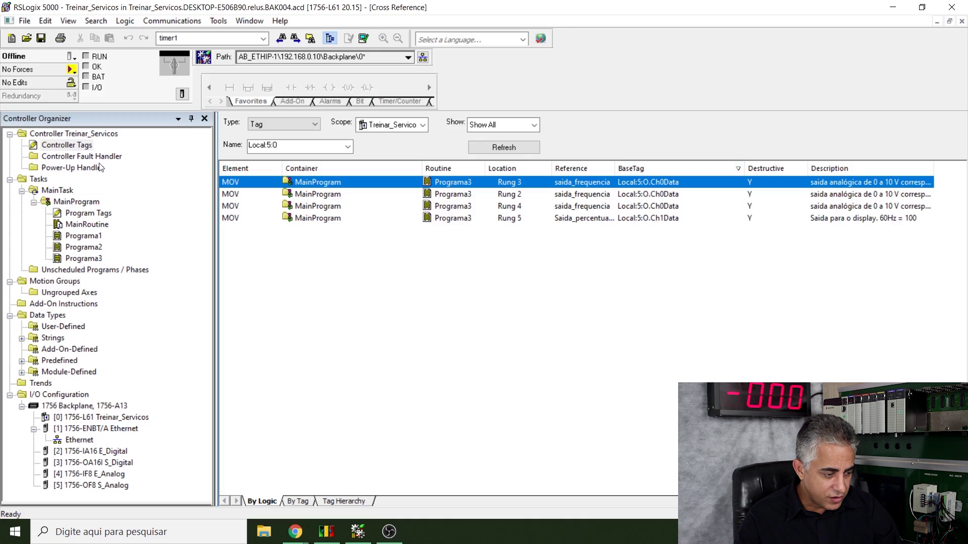
# Expand Local:5:O in the controller tags and open the cross reference for its channel Local:5:O.Ch1Data.
pyautogui.doubleClick(89, 147)
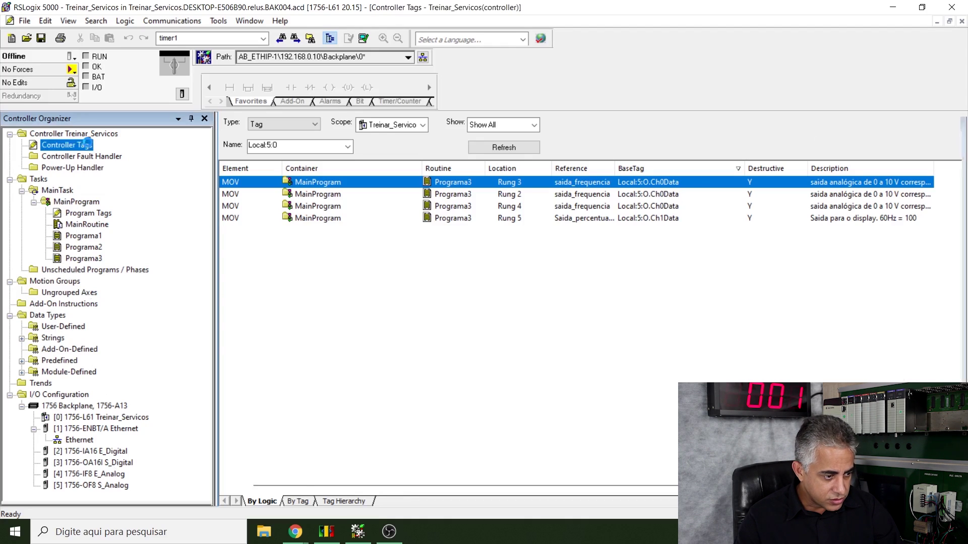
pyautogui.scroll(-3, 307, 414)
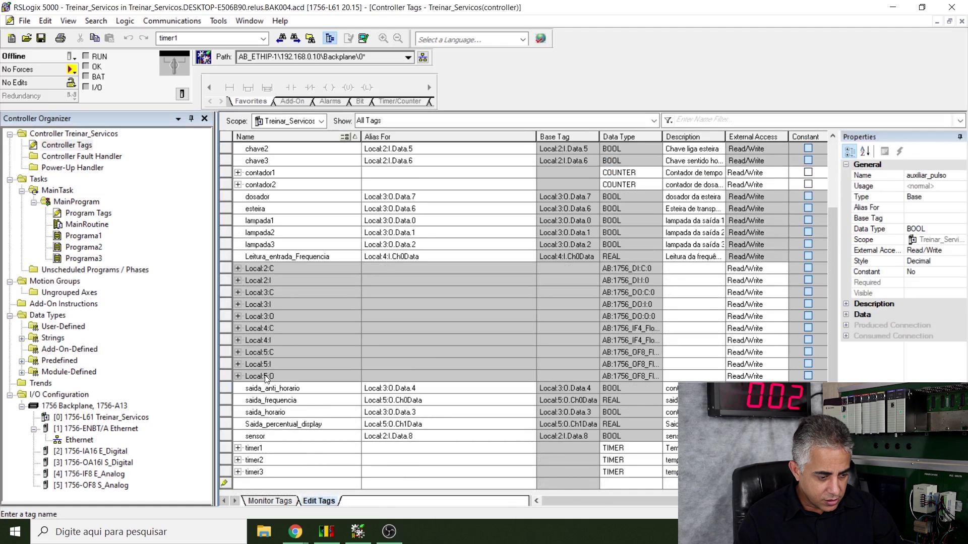
pyautogui.click(238, 376)
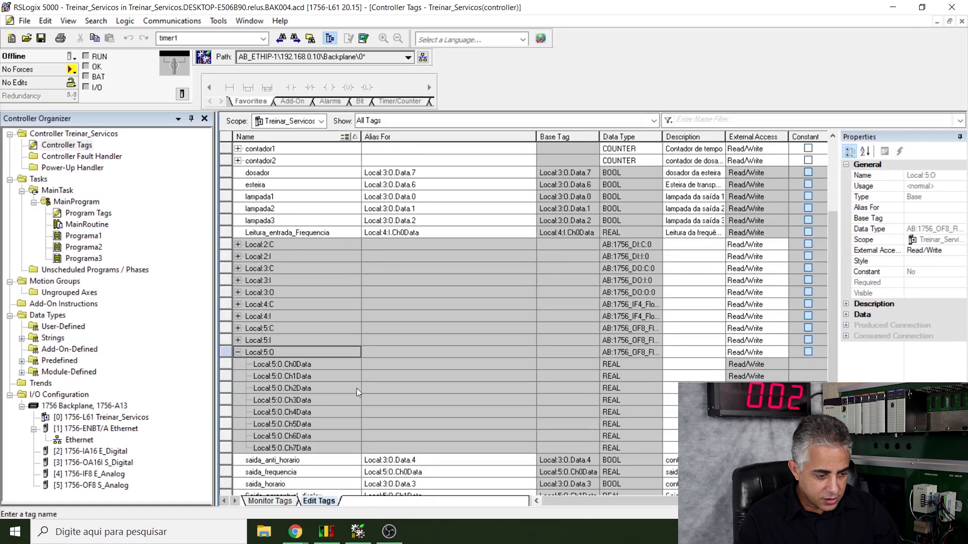
pyautogui.rightClick(323, 374)
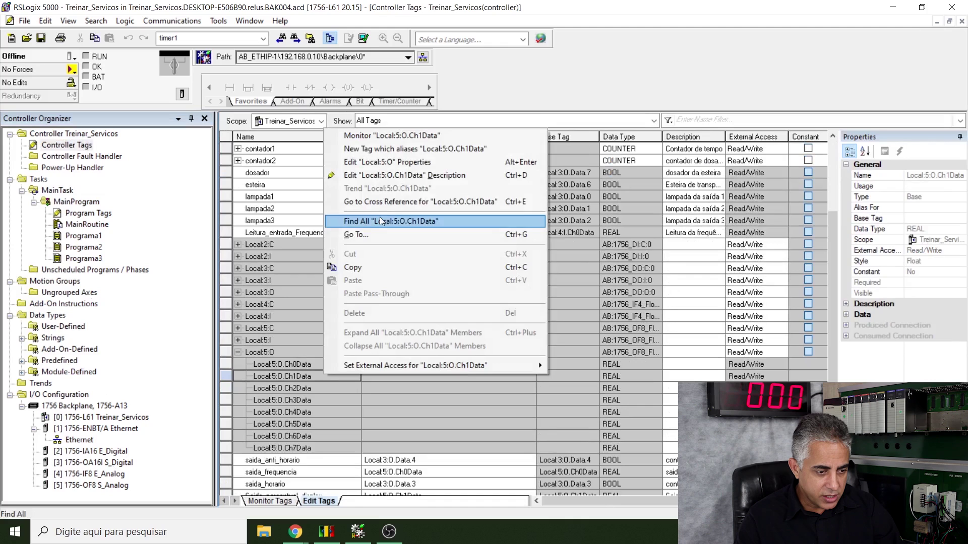
pyautogui.click(397, 201)
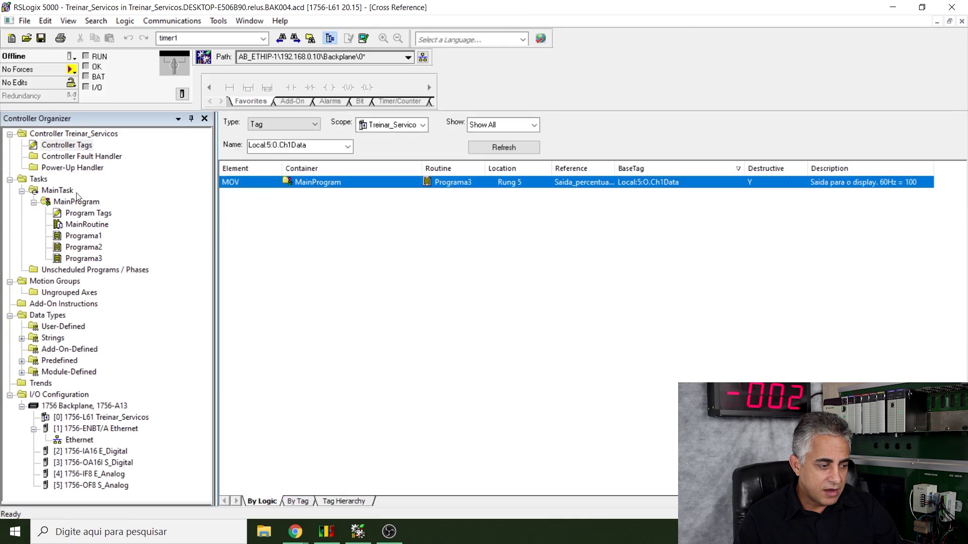
# Return to the controller tags and open the cross reference for the analog output channel Local:5:O.Ch2Data.
pyautogui.doubleClick(75, 144)
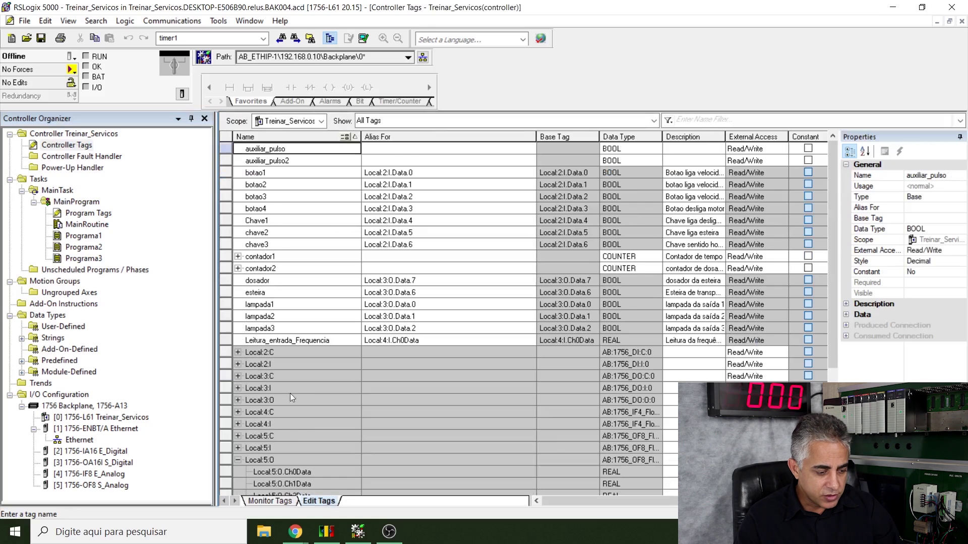
pyautogui.scroll(-3, 293, 391)
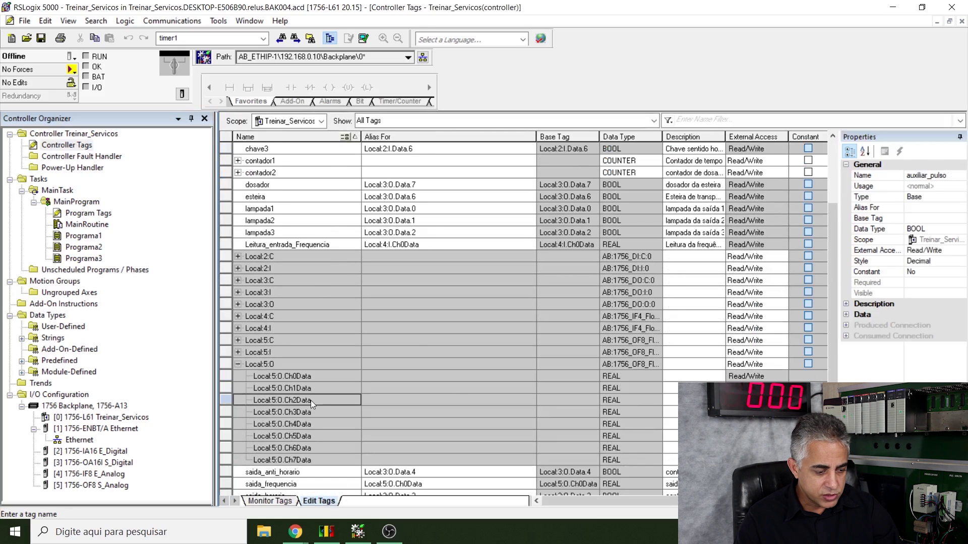
pyautogui.rightClick(311, 400)
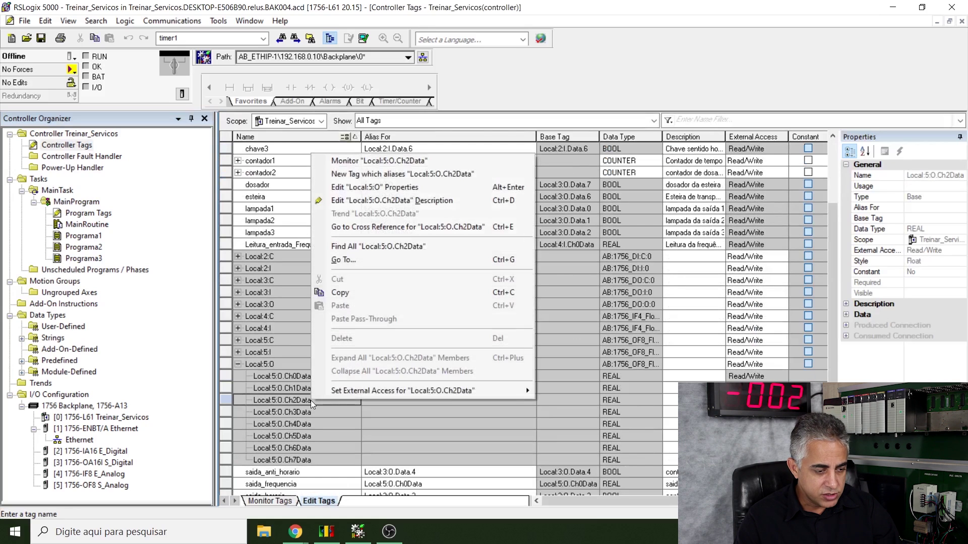
pyautogui.click(435, 226)
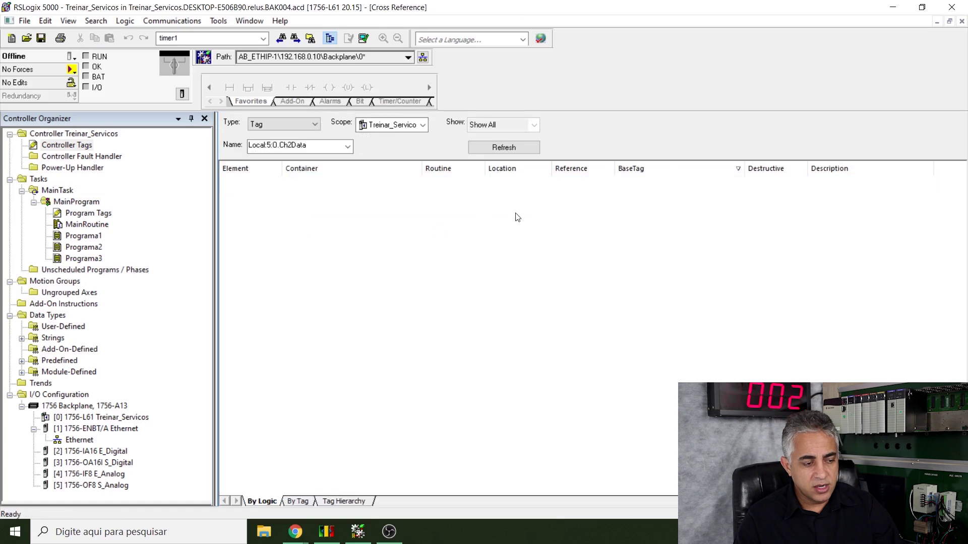
pyautogui.click(381, 124)
pyautogui.click(381, 124)
pyautogui.click(381, 124)
pyautogui.click(381, 124)
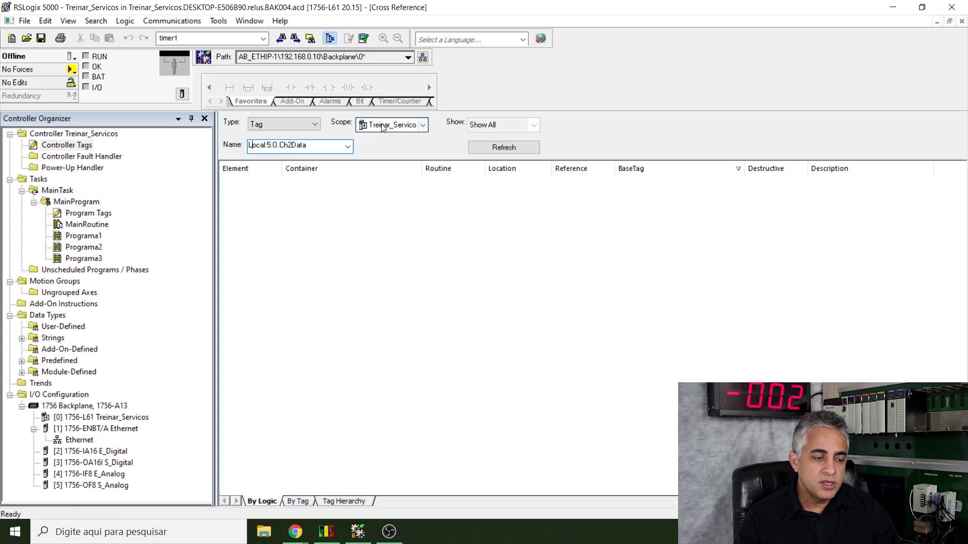